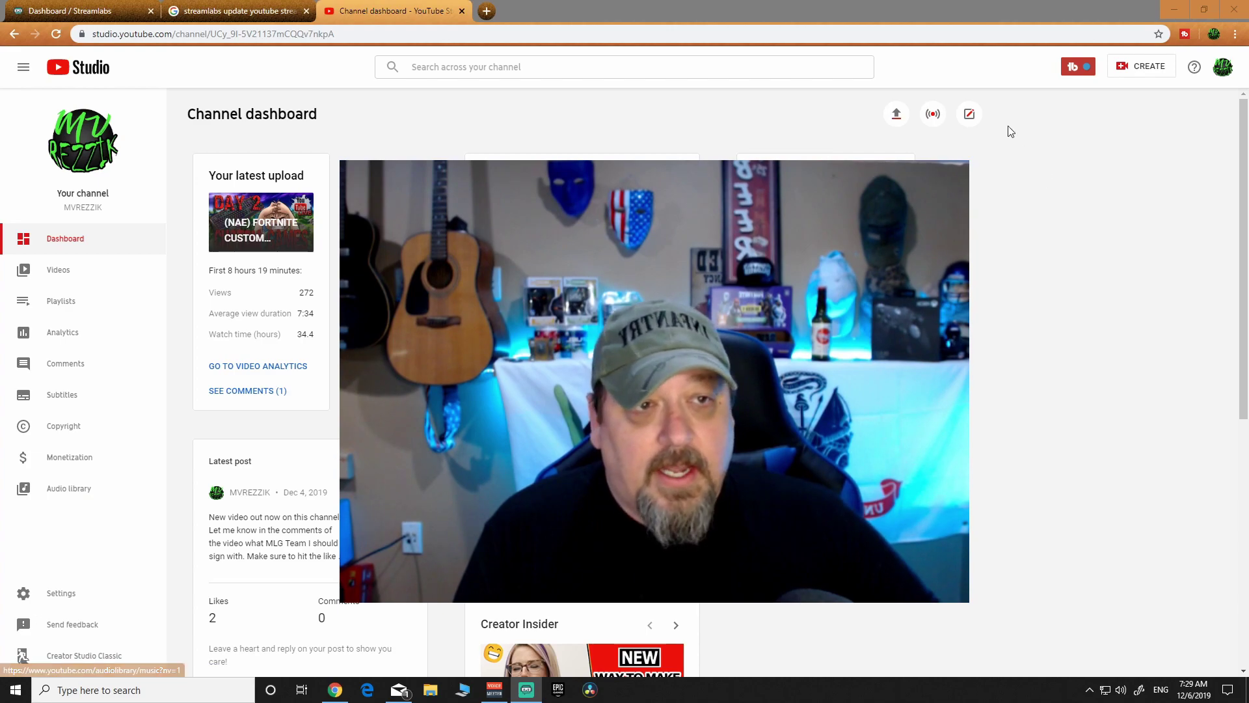
- Open Go live and keep FORTNITE LIVE: ARENA GAMEPLAY as the previous stream to copy
click(933, 115)
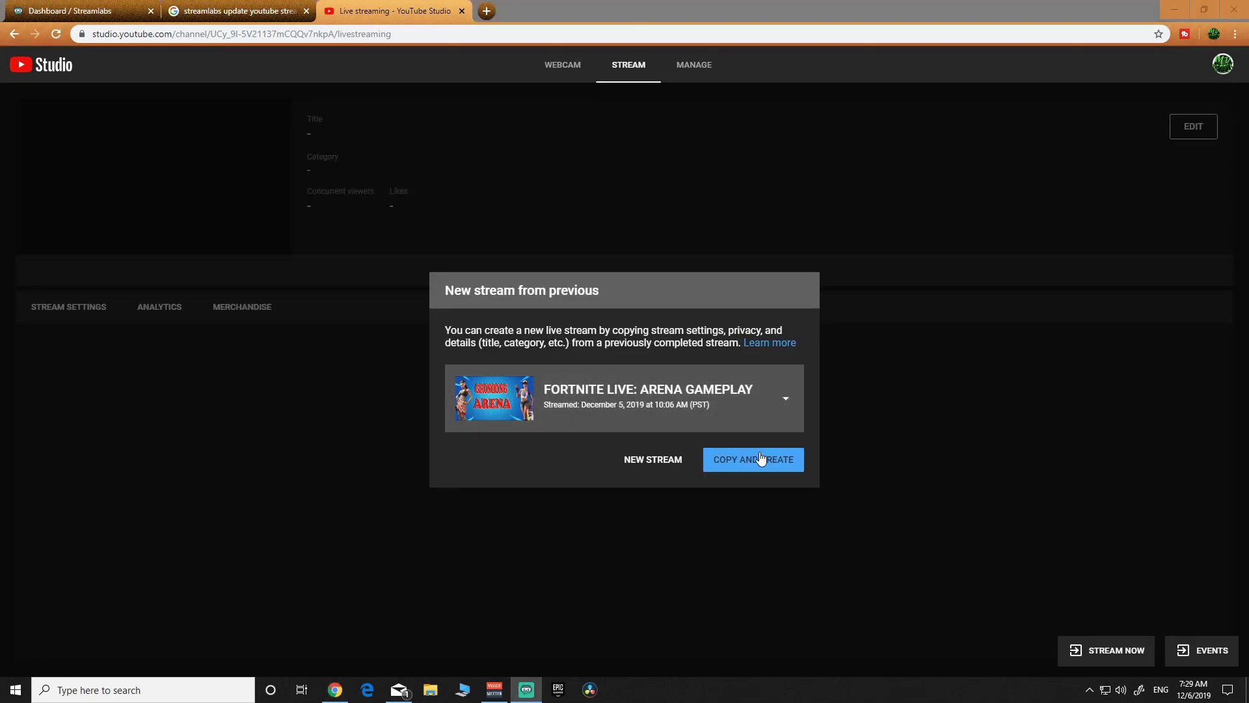
click(777, 411)
scroll(651, 423, down, 3)
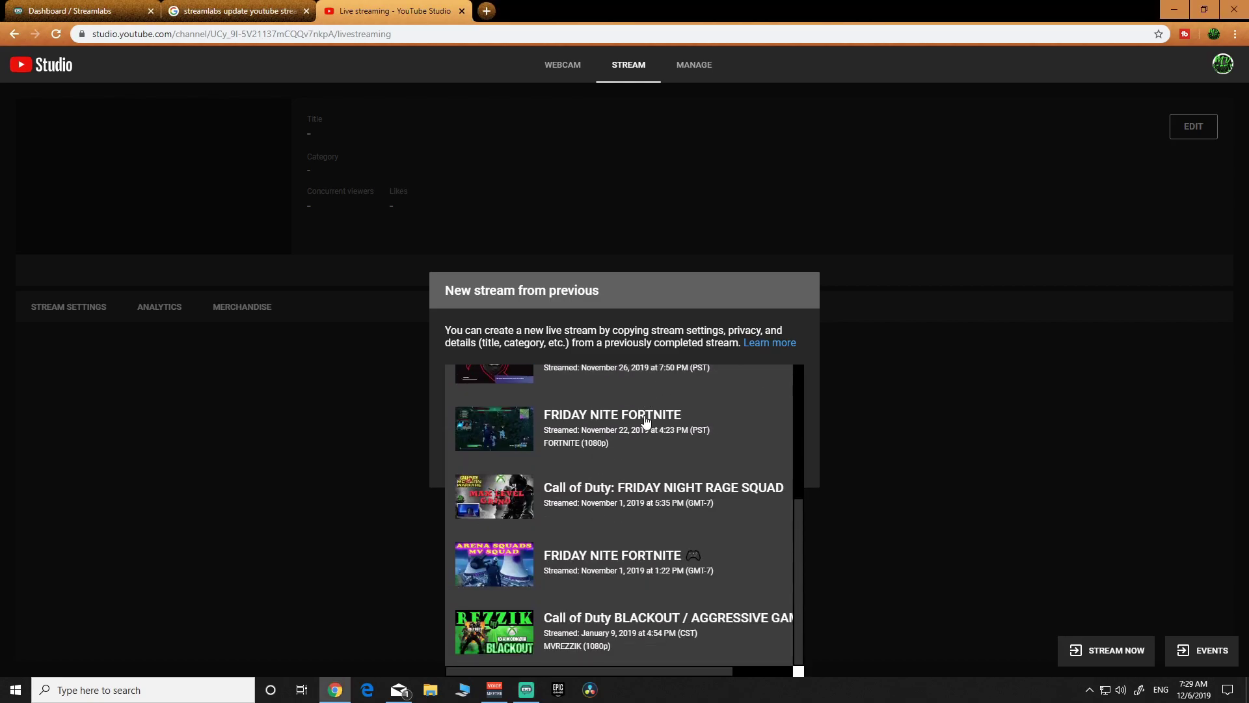
scroll(646, 421, up, 4)
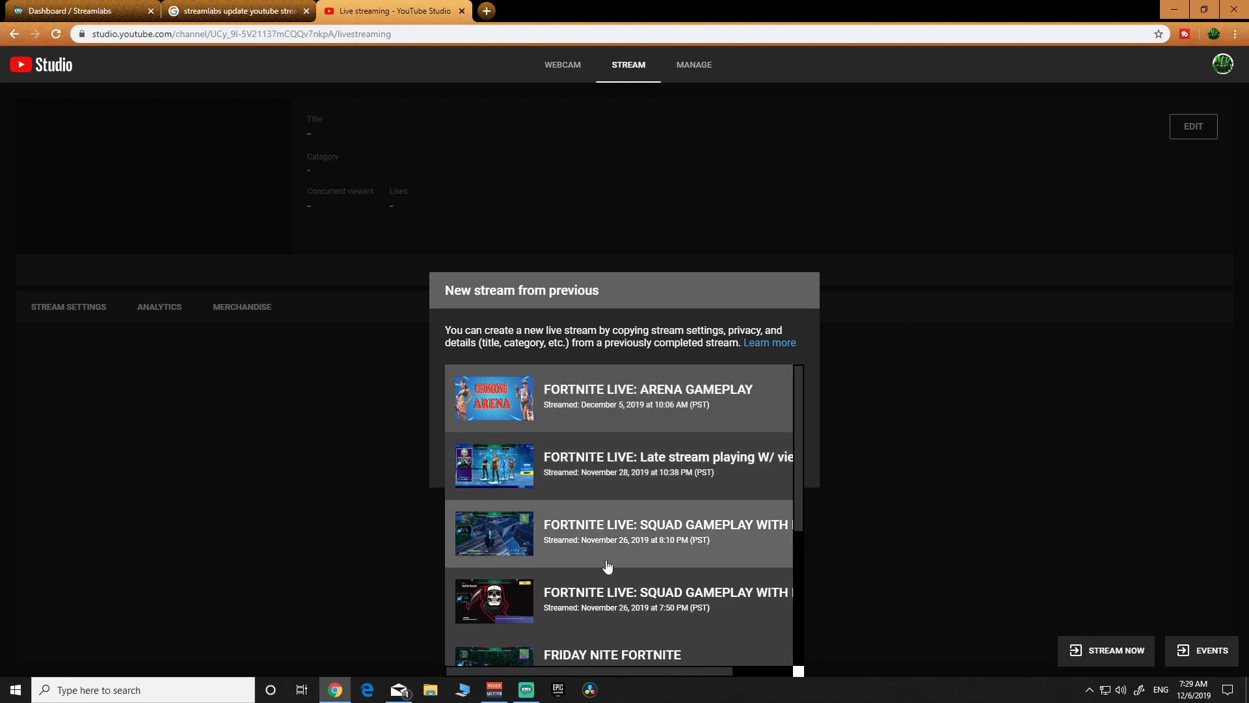
scroll(615, 589, down, 3)
scroll(611, 587, up, 3)
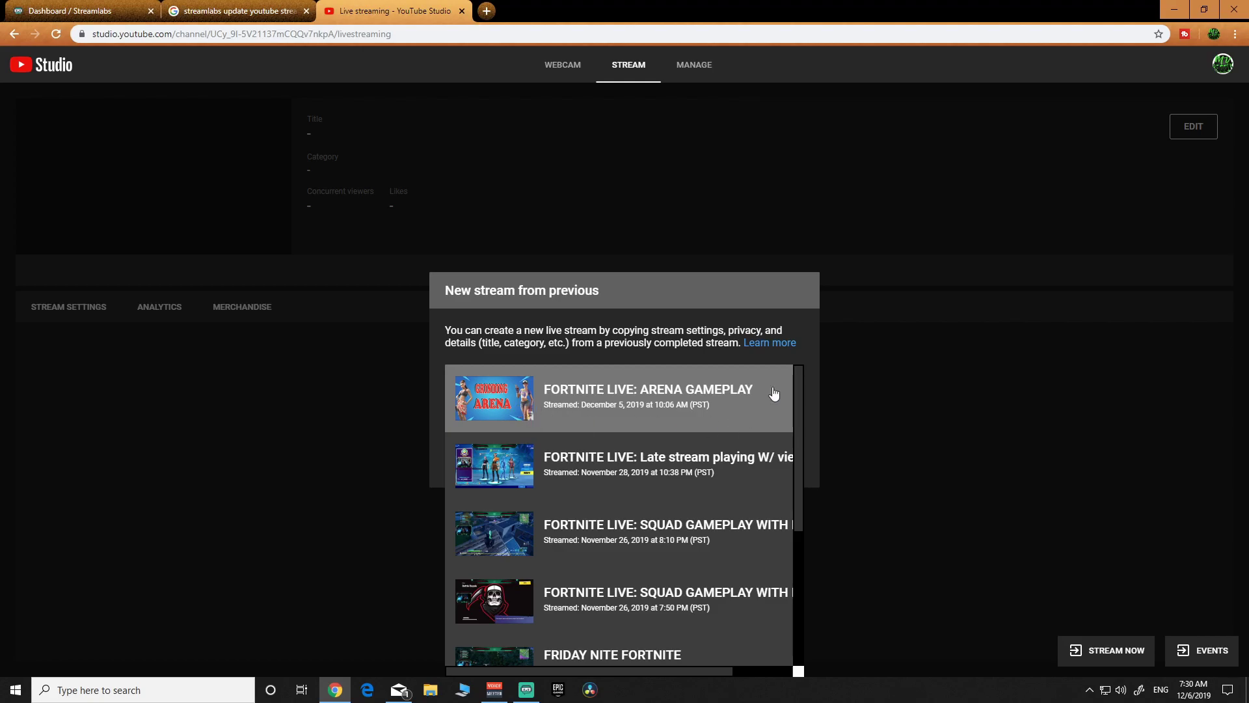
click(811, 361)
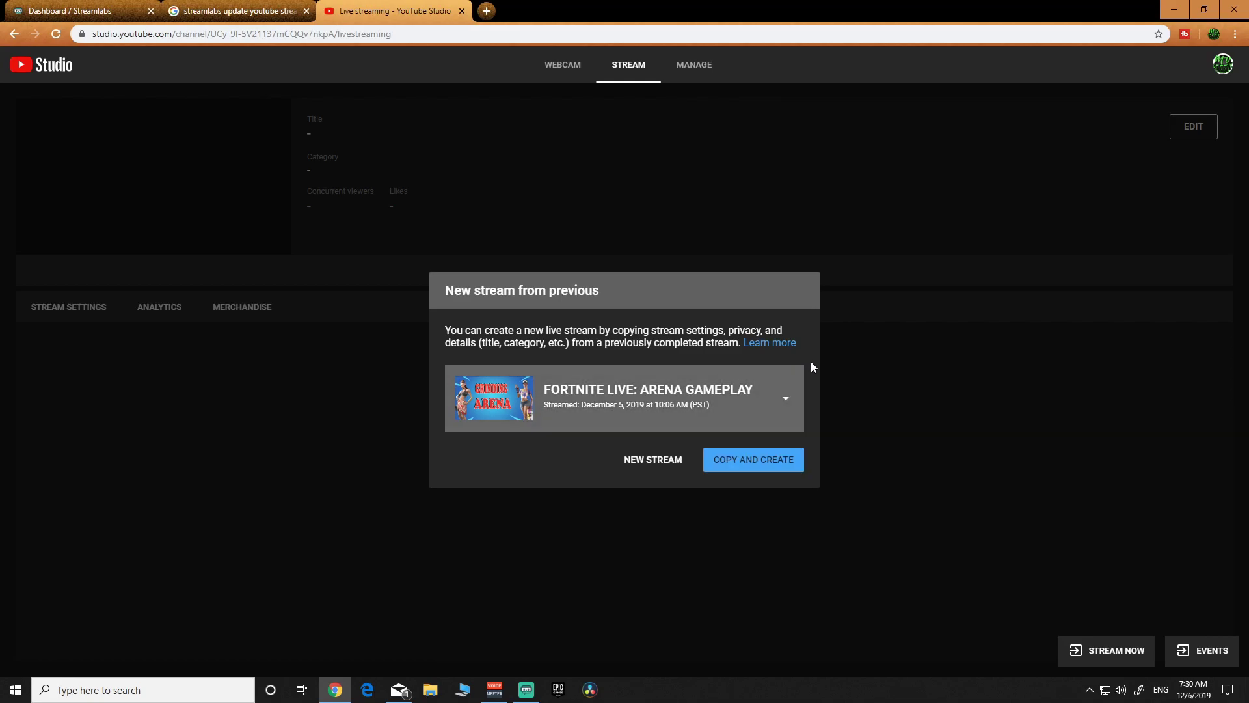
- Start a blank new stream and title it 'TEST STREAM'
click(655, 460)
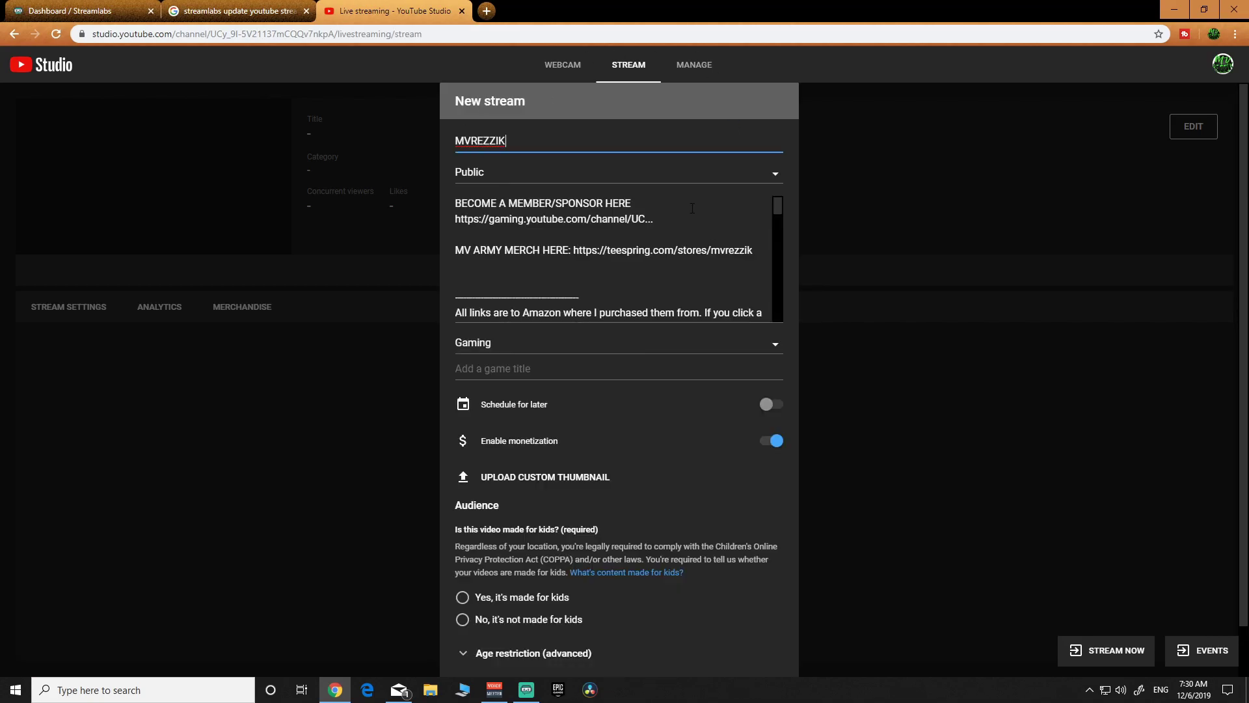
double_click(536, 143)
text(TEST STREAM)
- Set the stream's visibility to Private
click(775, 174)
click(546, 263)
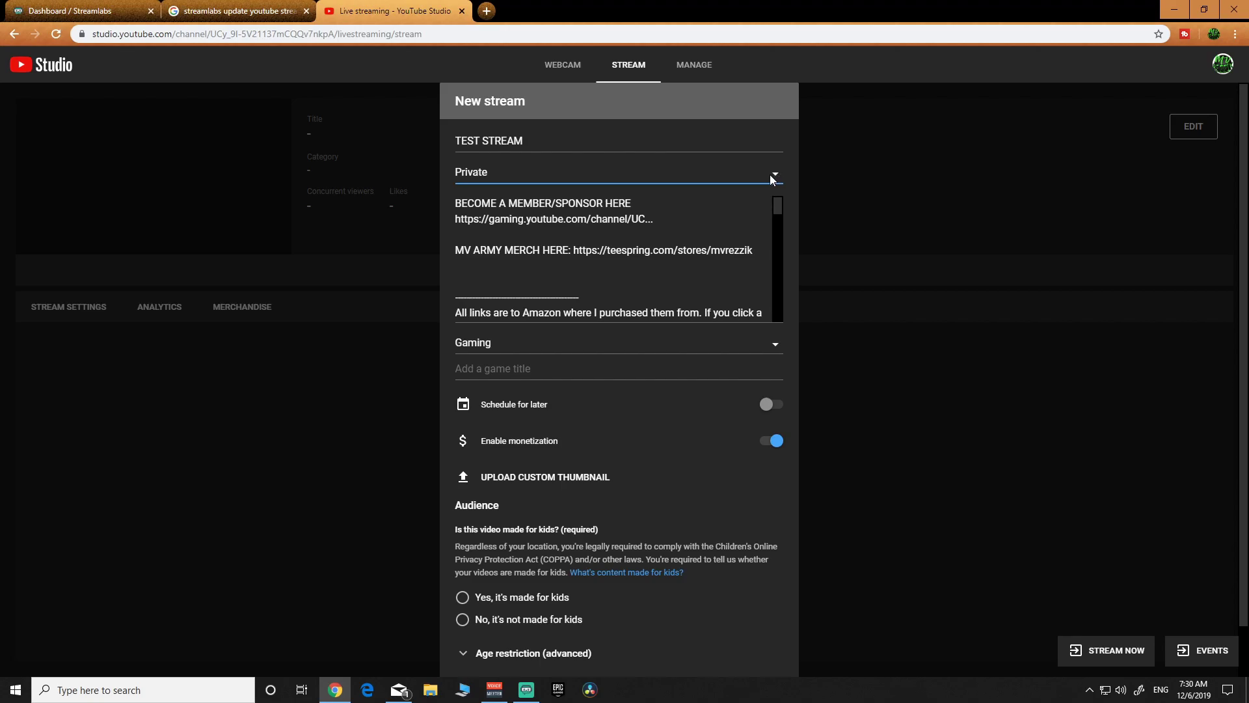
scroll(672, 434, down, 1)
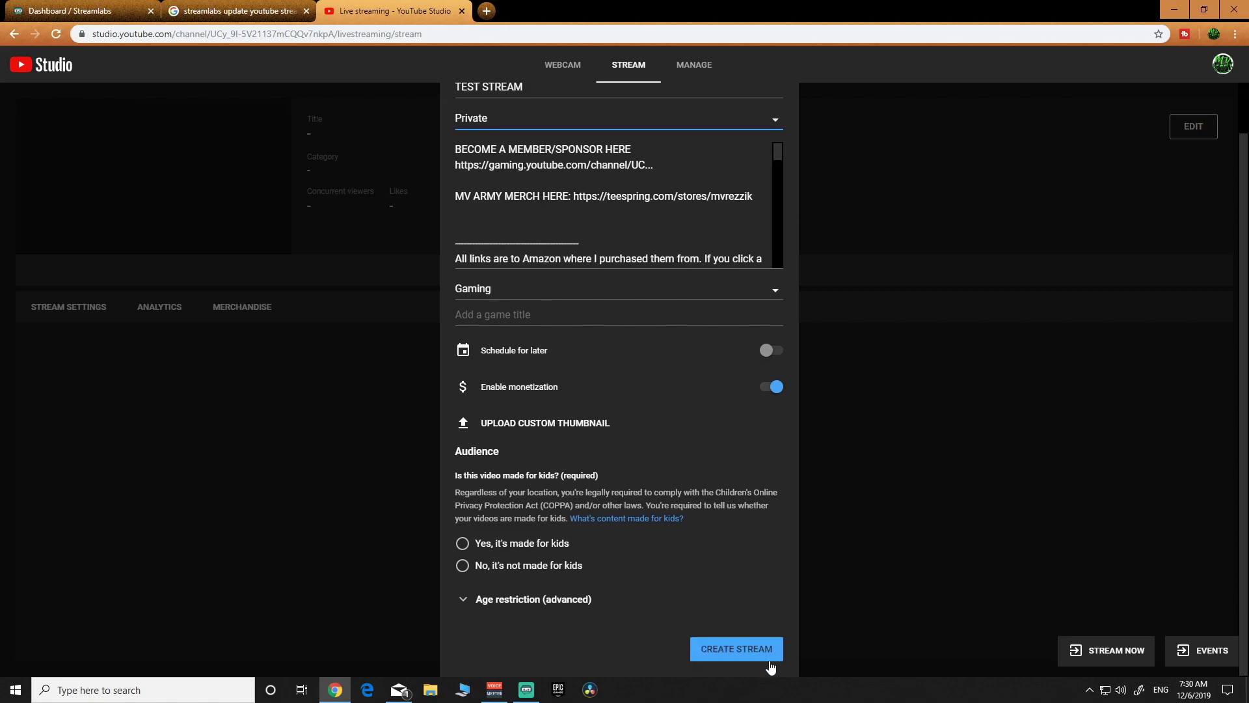
scroll(677, 566, up, 1)
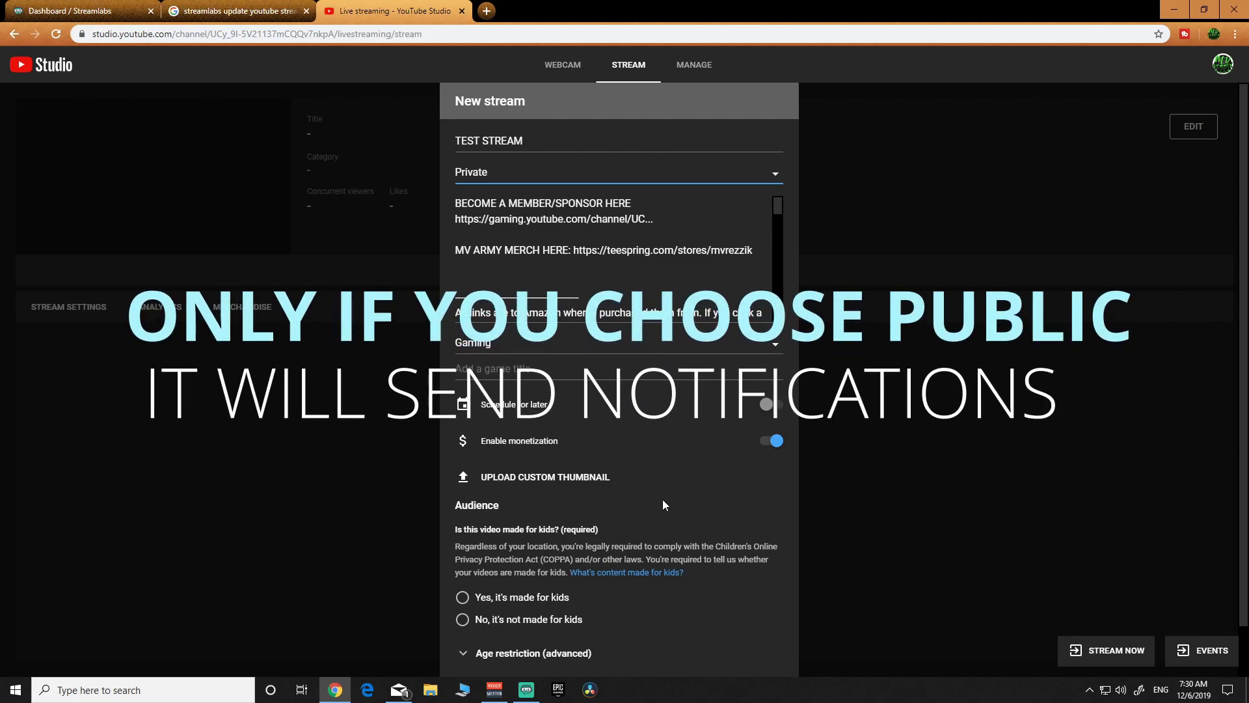
scroll(620, 259, down, 10)
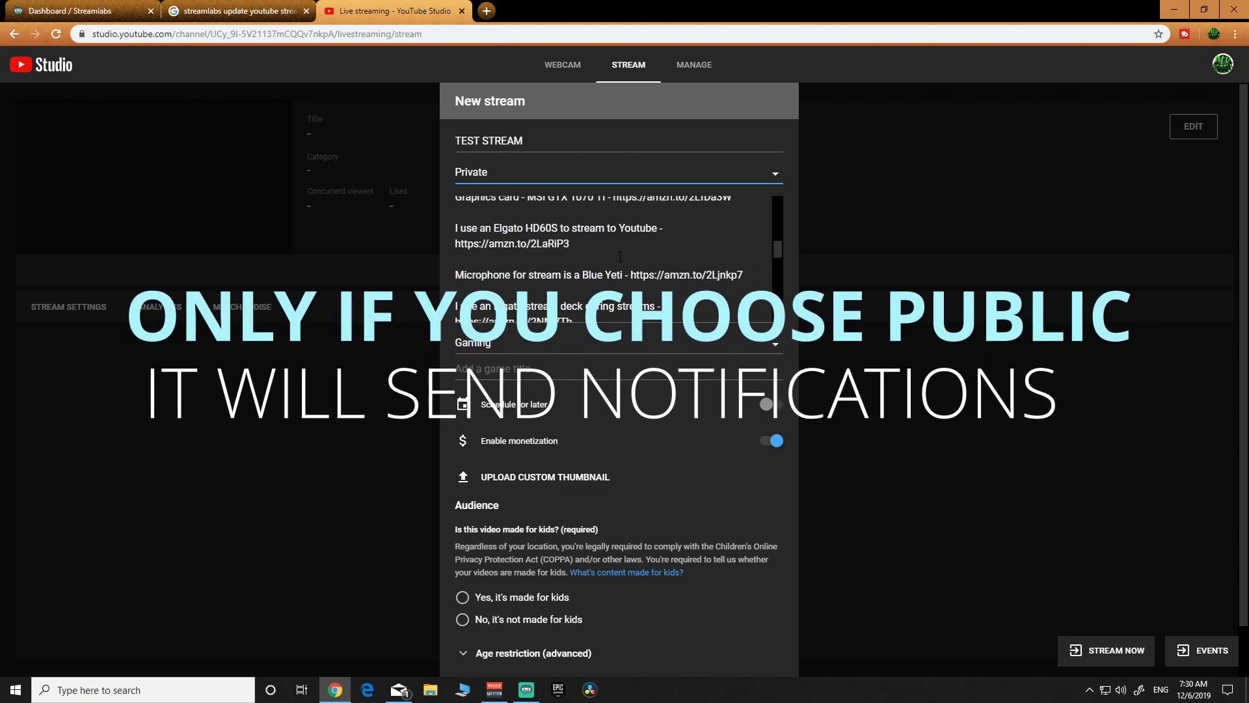
scroll(619, 260, up, 9)
scroll(618, 259, up, 1)
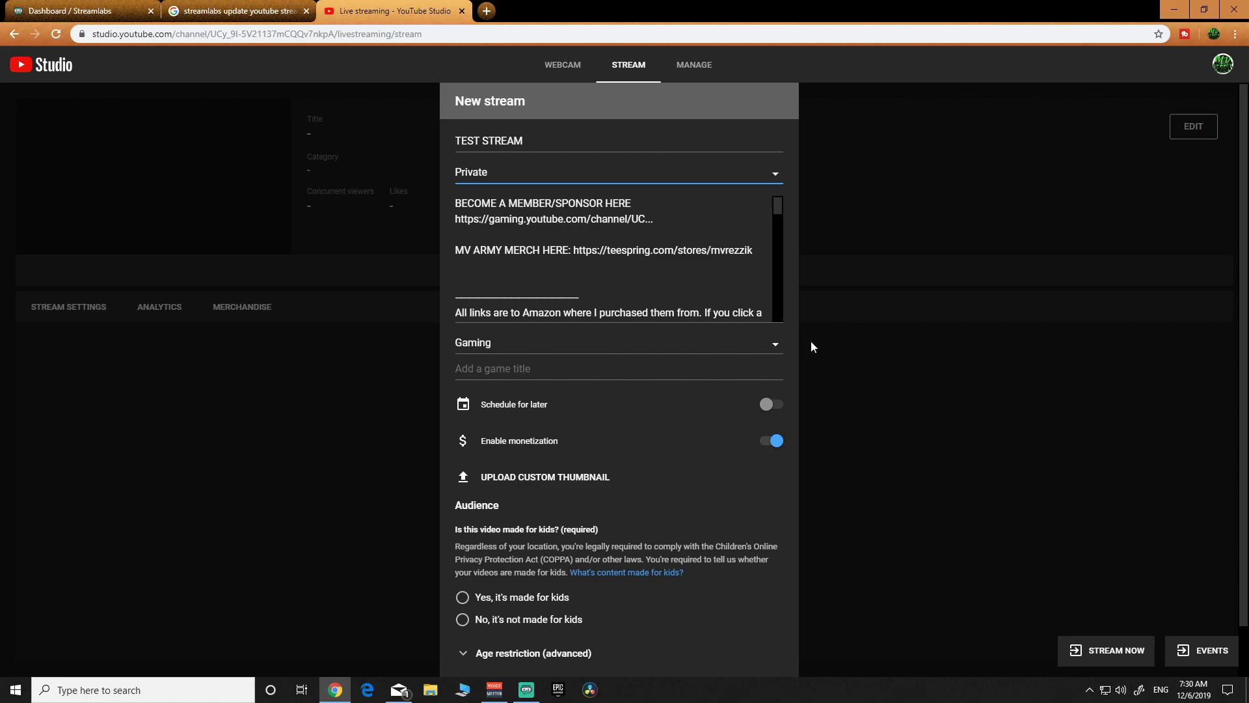
- Keep Gaming as the category and leave the game title empty
click(773, 345)
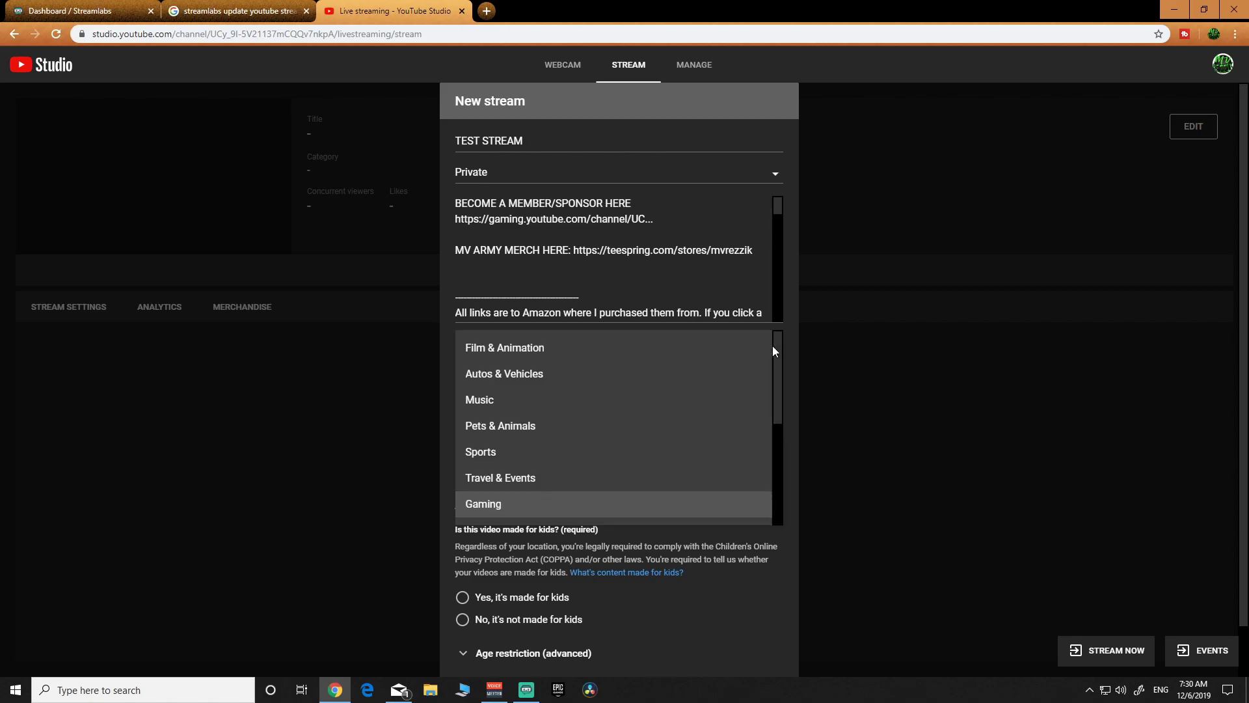
click(508, 505)
click(498, 376)
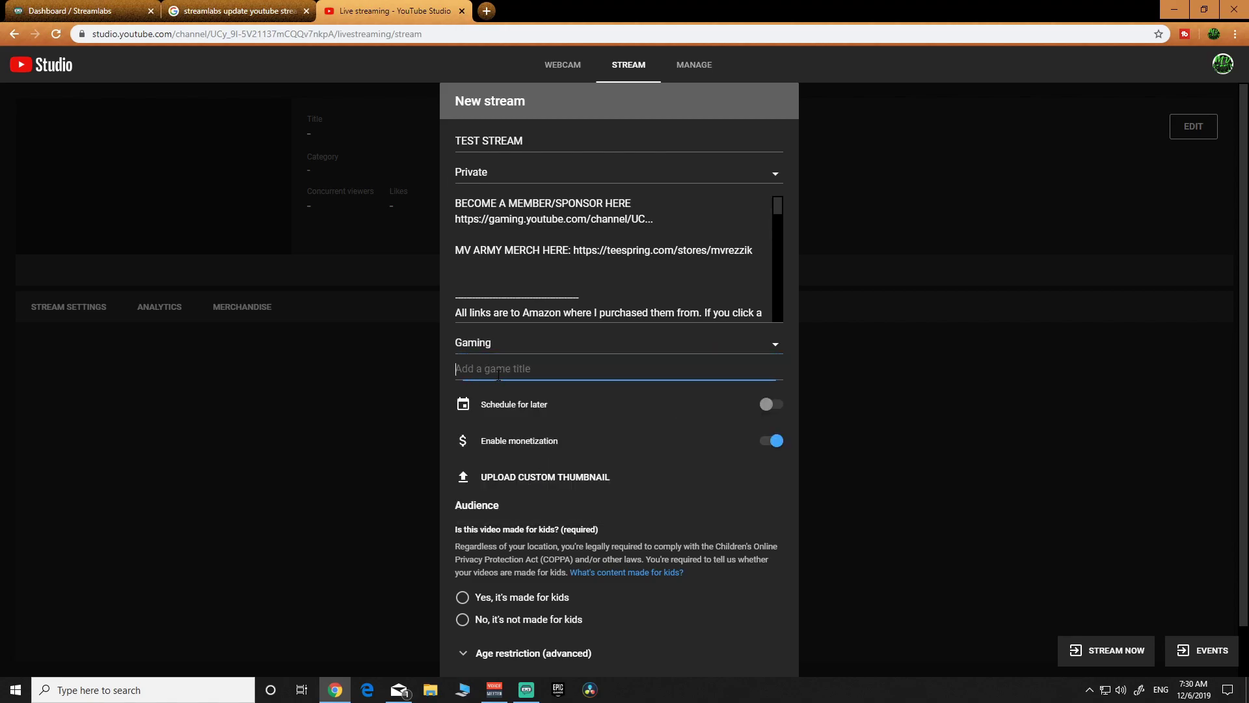
click(764, 503)
- Upload 'New Project (9) (1)' as the stream's custom thumbnail
click(503, 478)
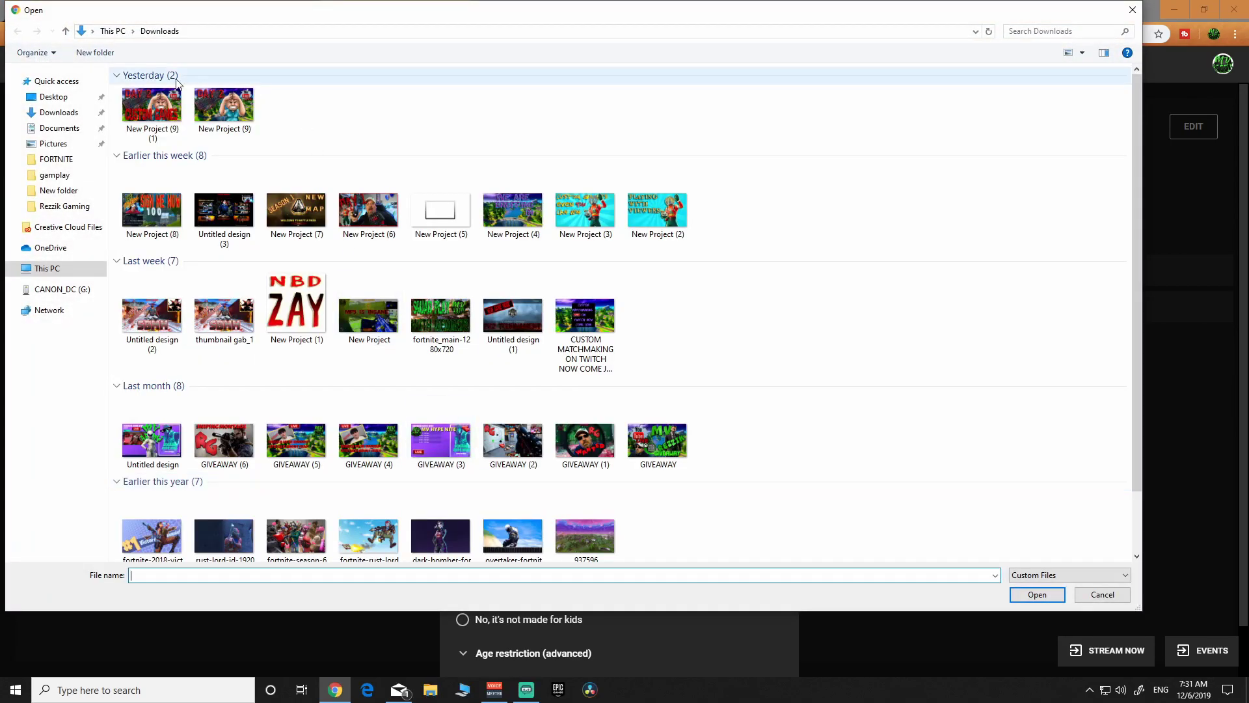
click(153, 112)
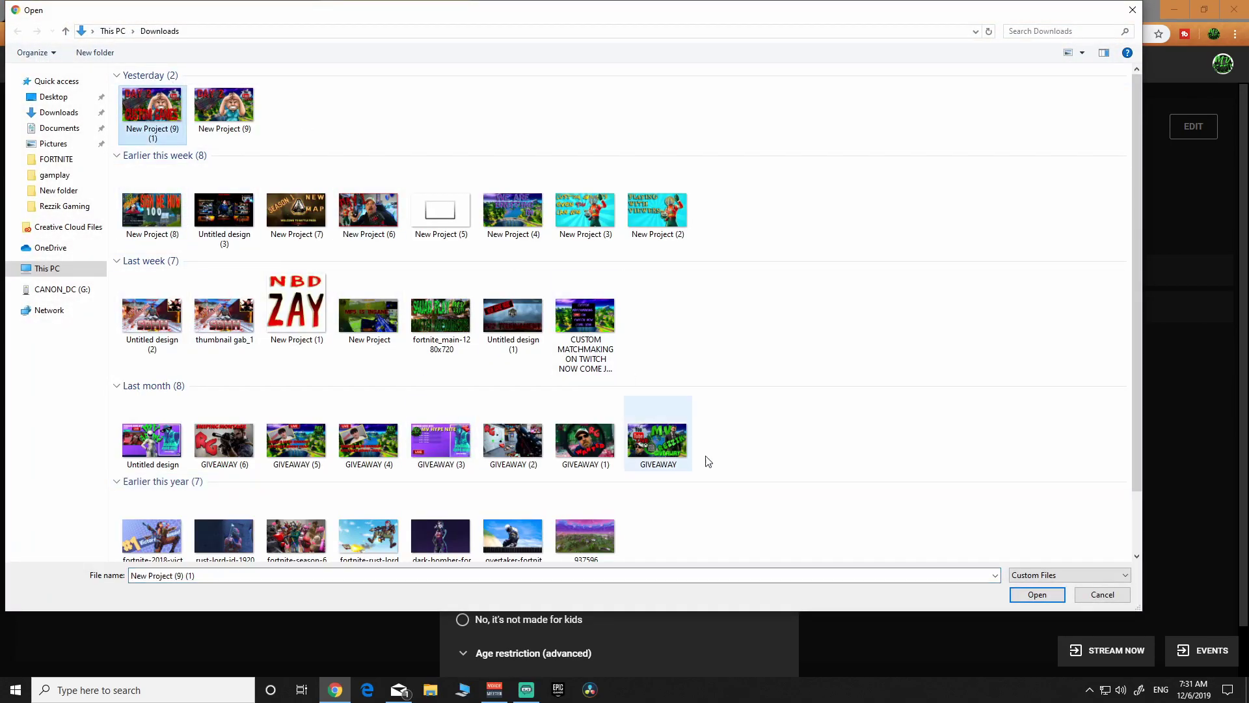
click(1019, 595)
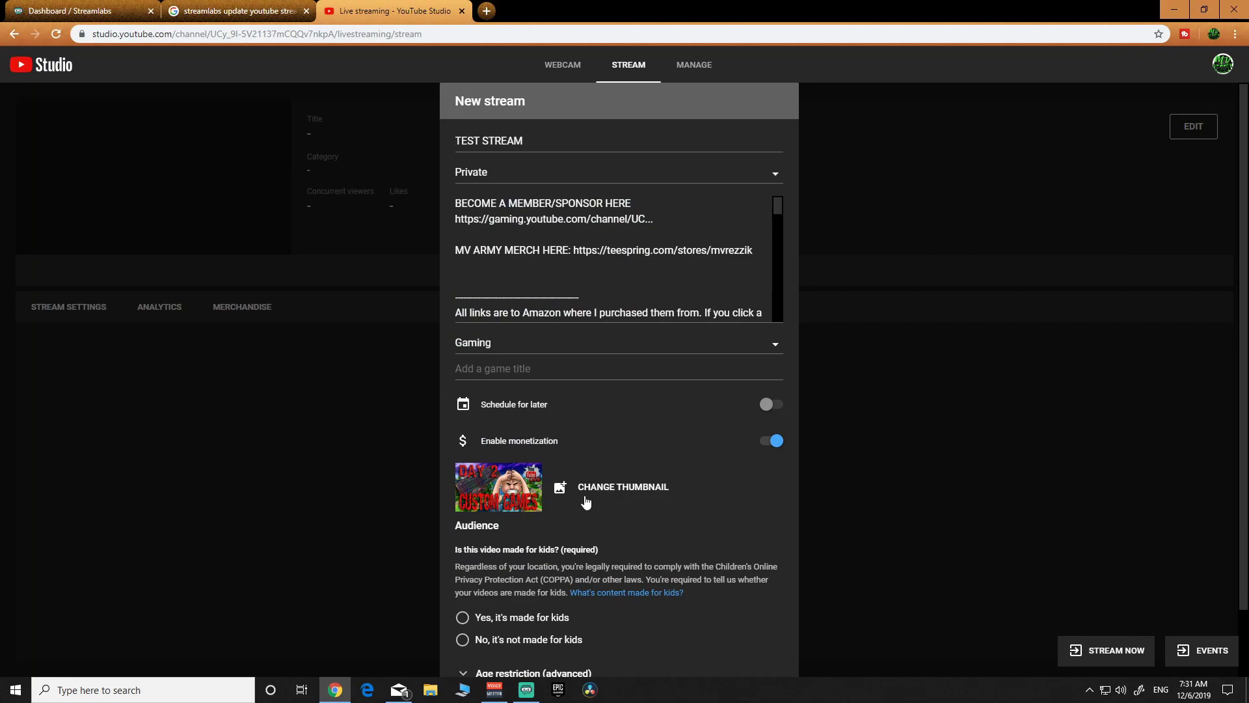
- Mark the stream 'No, it's not made for kids' and review the age restriction options
scroll(717, 497, down, 2)
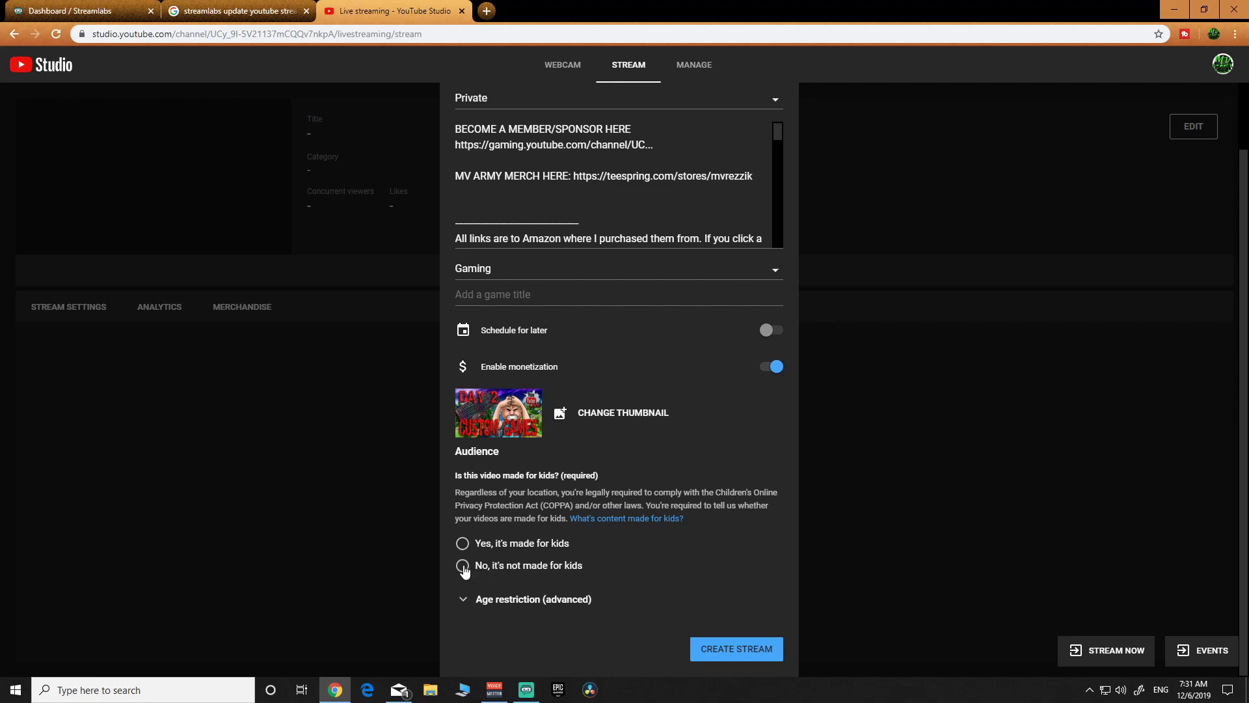
click(463, 566)
click(463, 599)
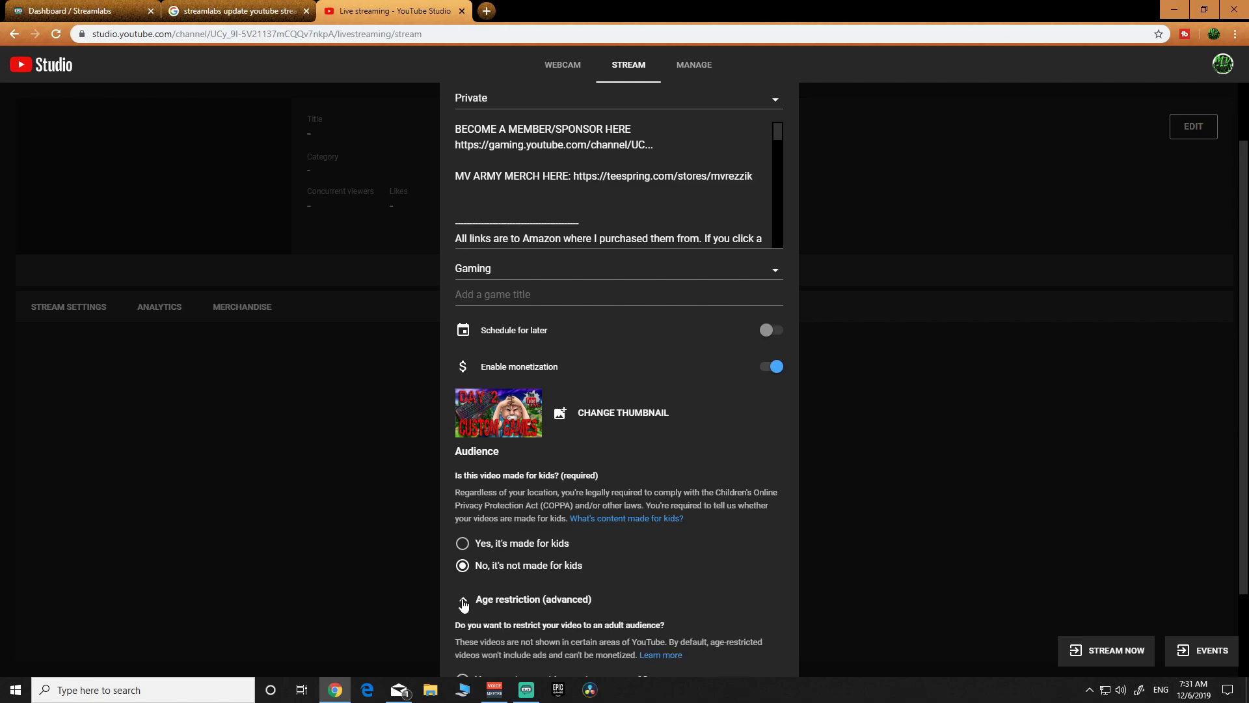
click(464, 601)
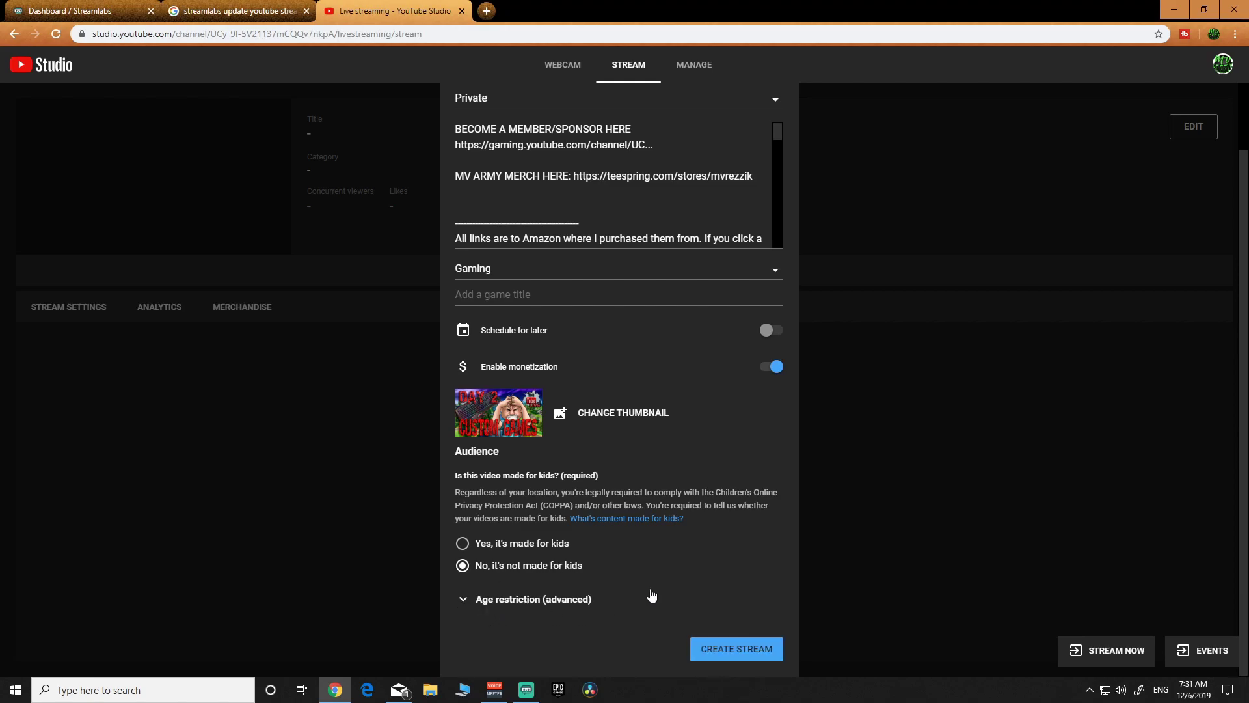
click(462, 600)
scroll(648, 547, down, 2)
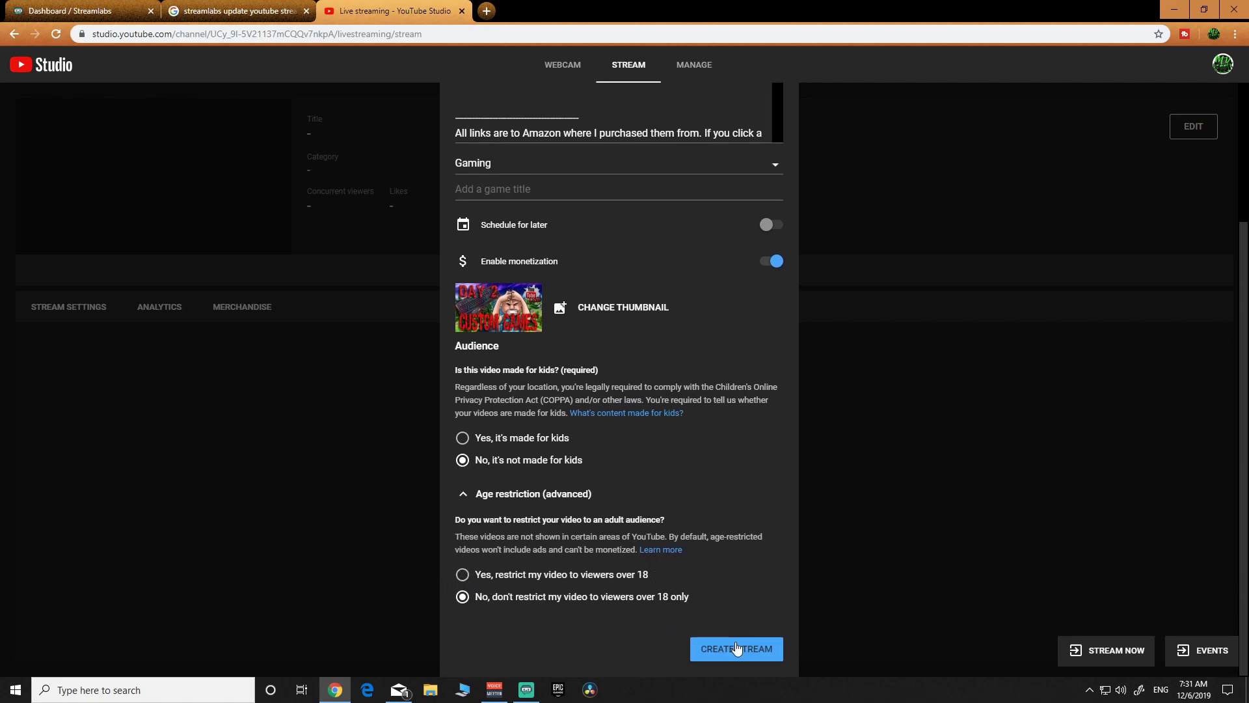
click(463, 495)
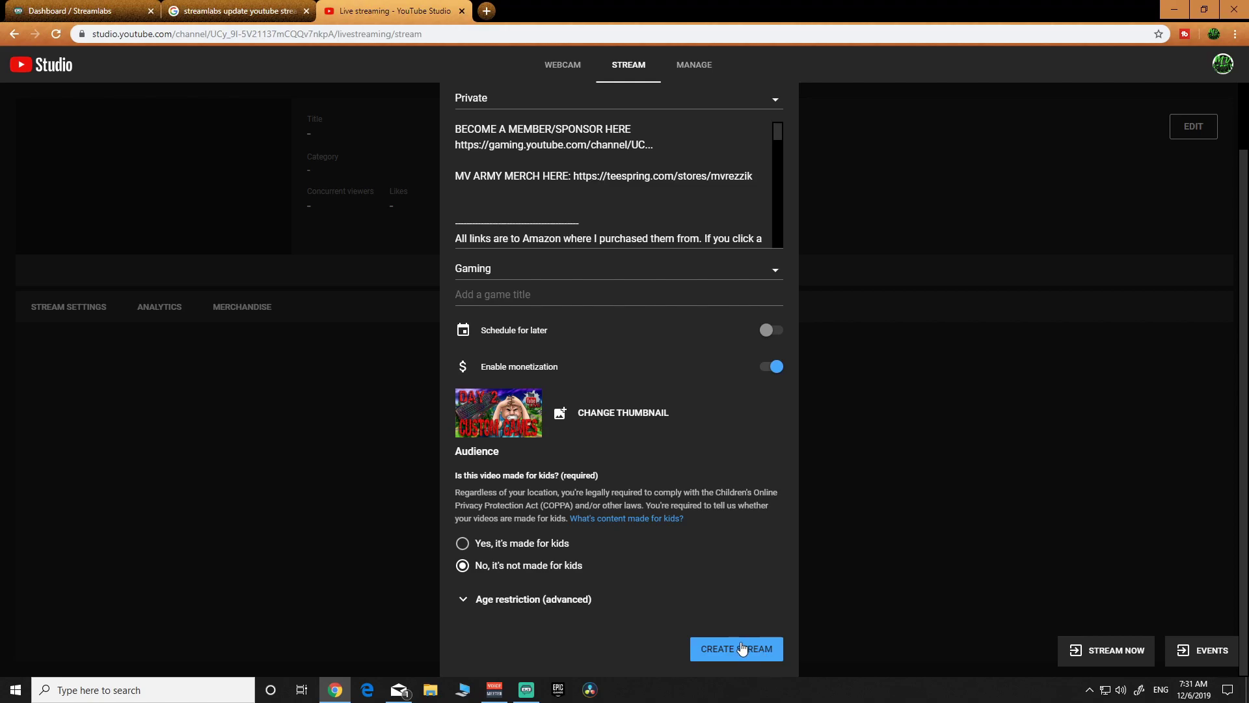
scroll(718, 610, up, 1)
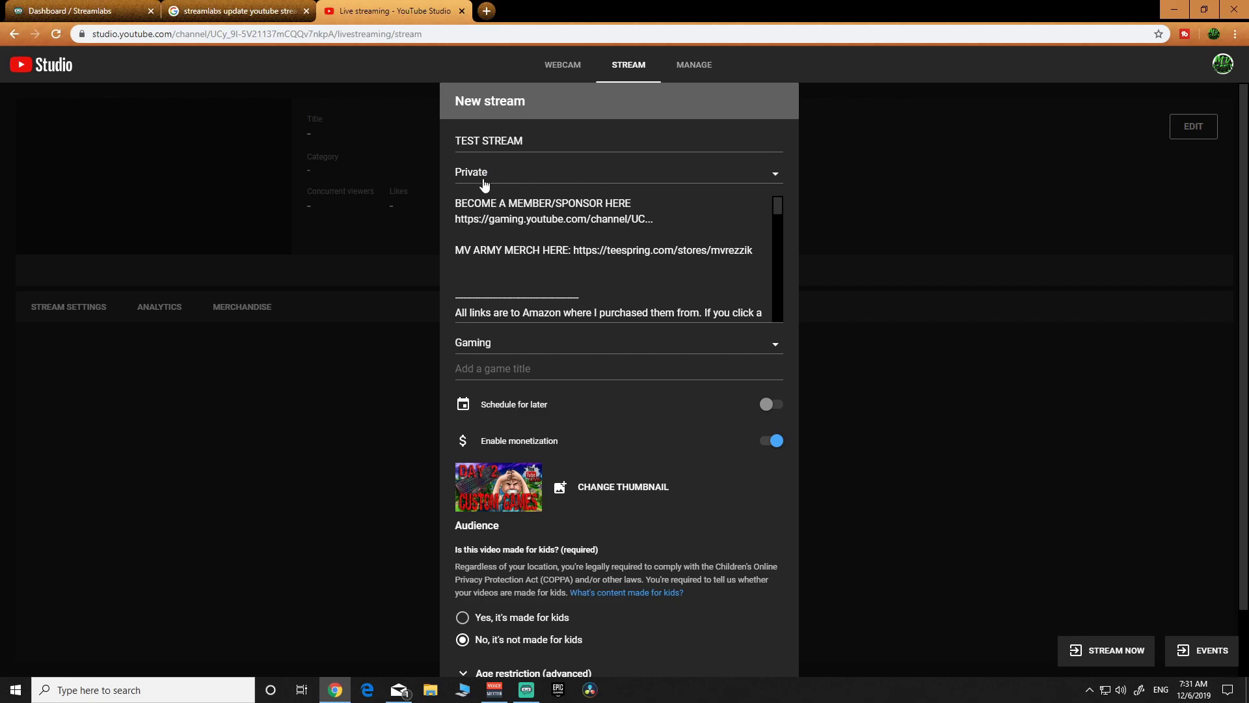
scroll(781, 518, down, 1)
- Create the TEST STREAM and switch over to Streamlabs OBS
click(742, 648)
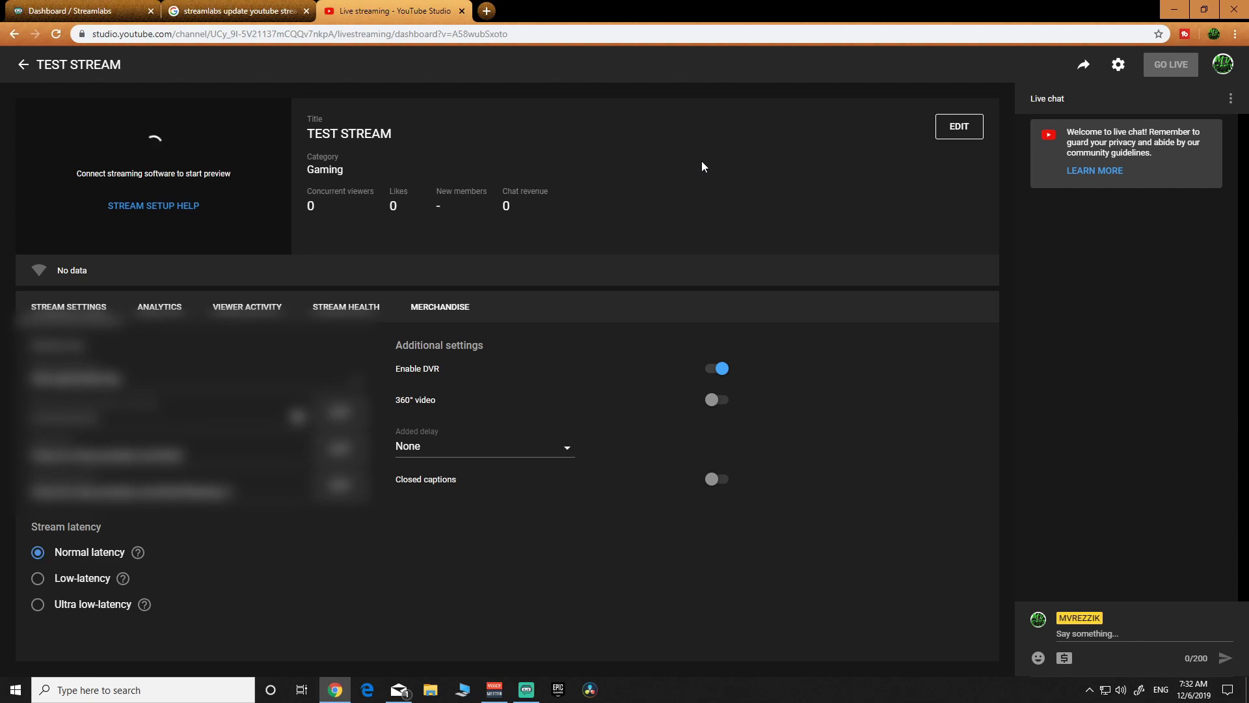
key(alt+Tab)
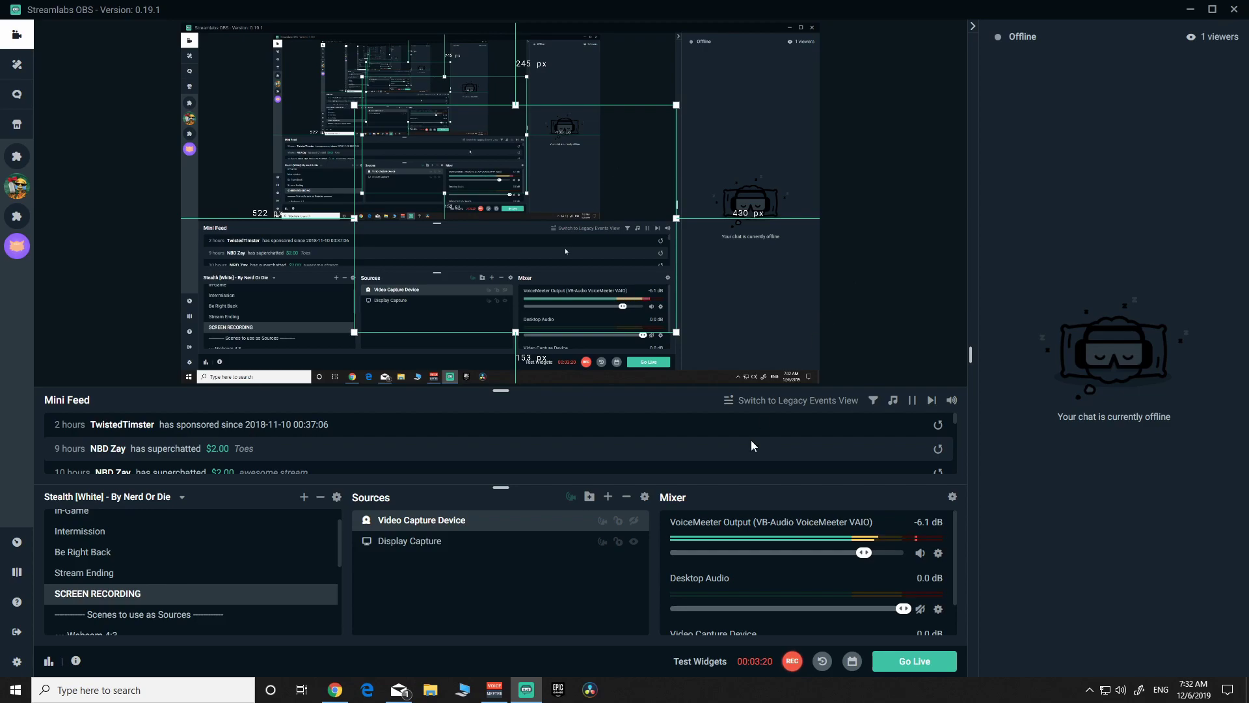
- Verify in Streamlabs OBS Stream settings that streaming goes to YouTube, then close settings
click(18, 664)
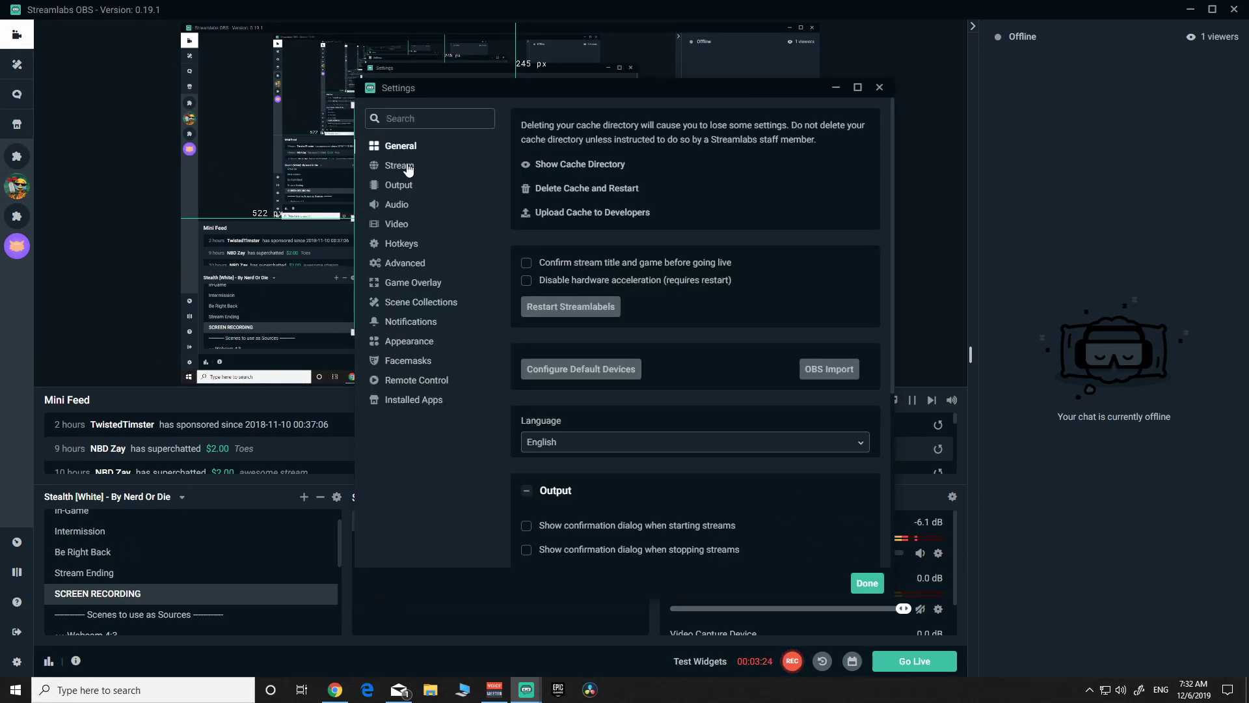
click(408, 167)
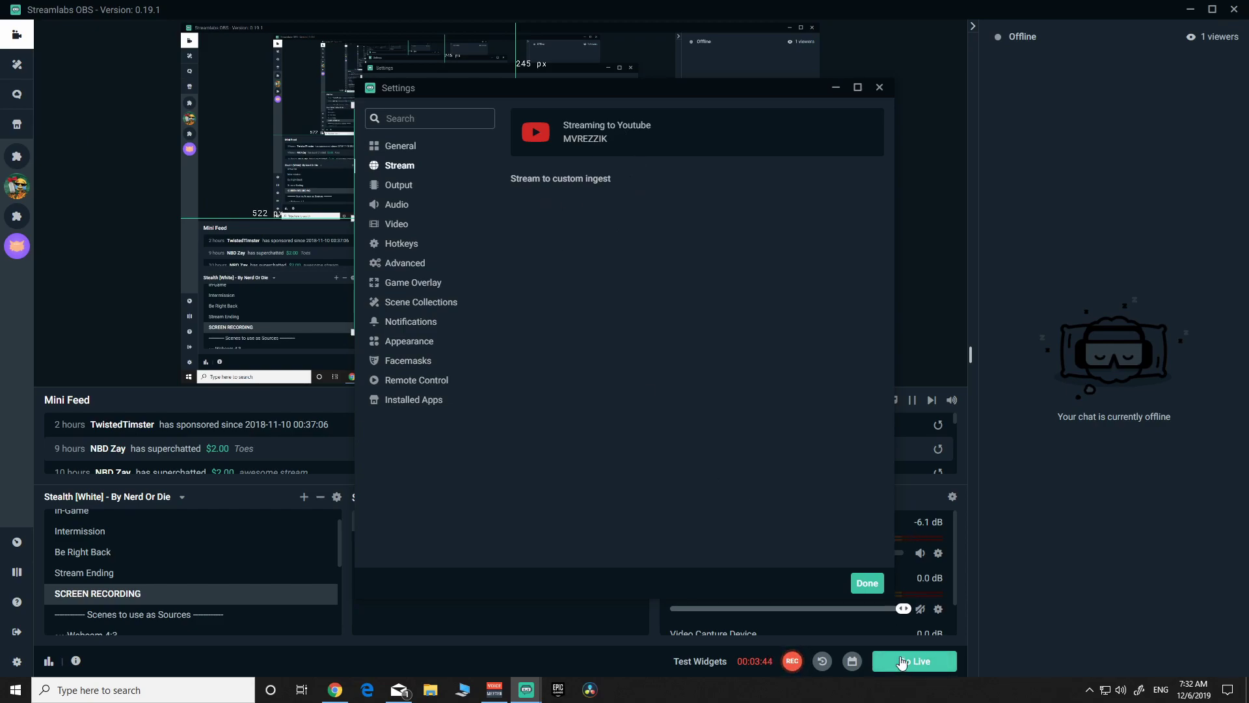
click(875, 586)
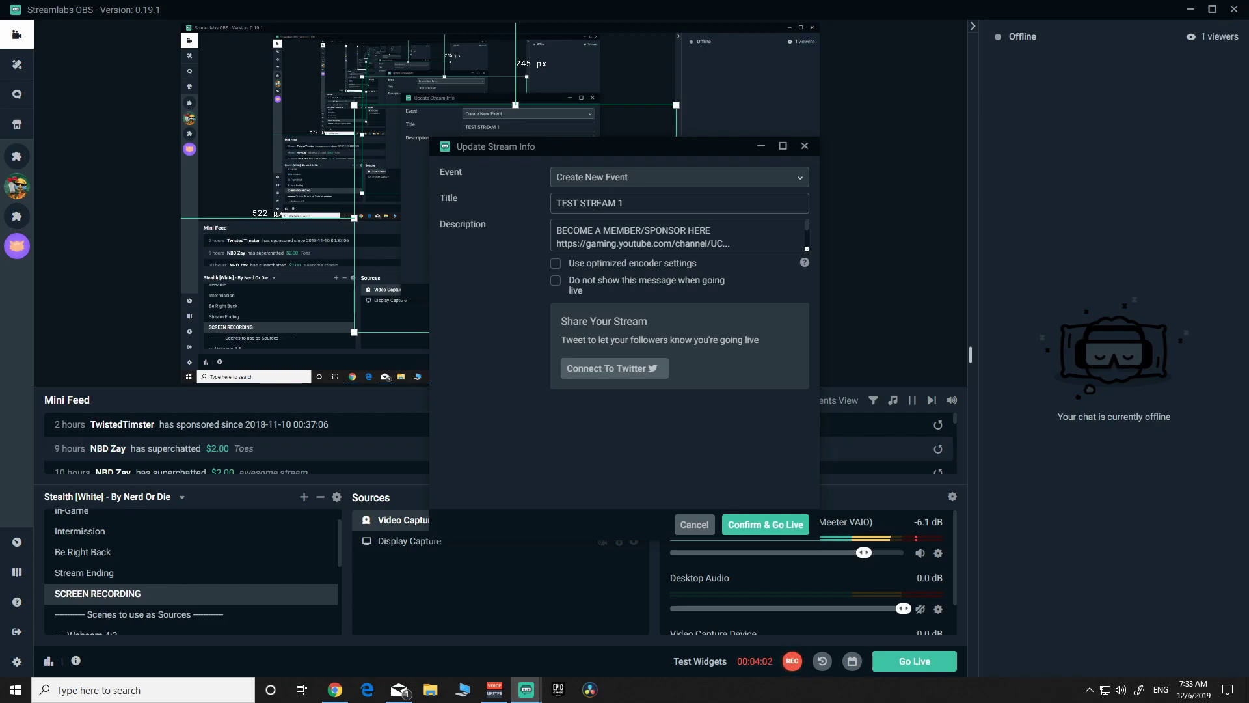
- Choose the existing TEST STREAM (Dec 6, 2019) event in the Update Stream Info Event list
click(797, 184)
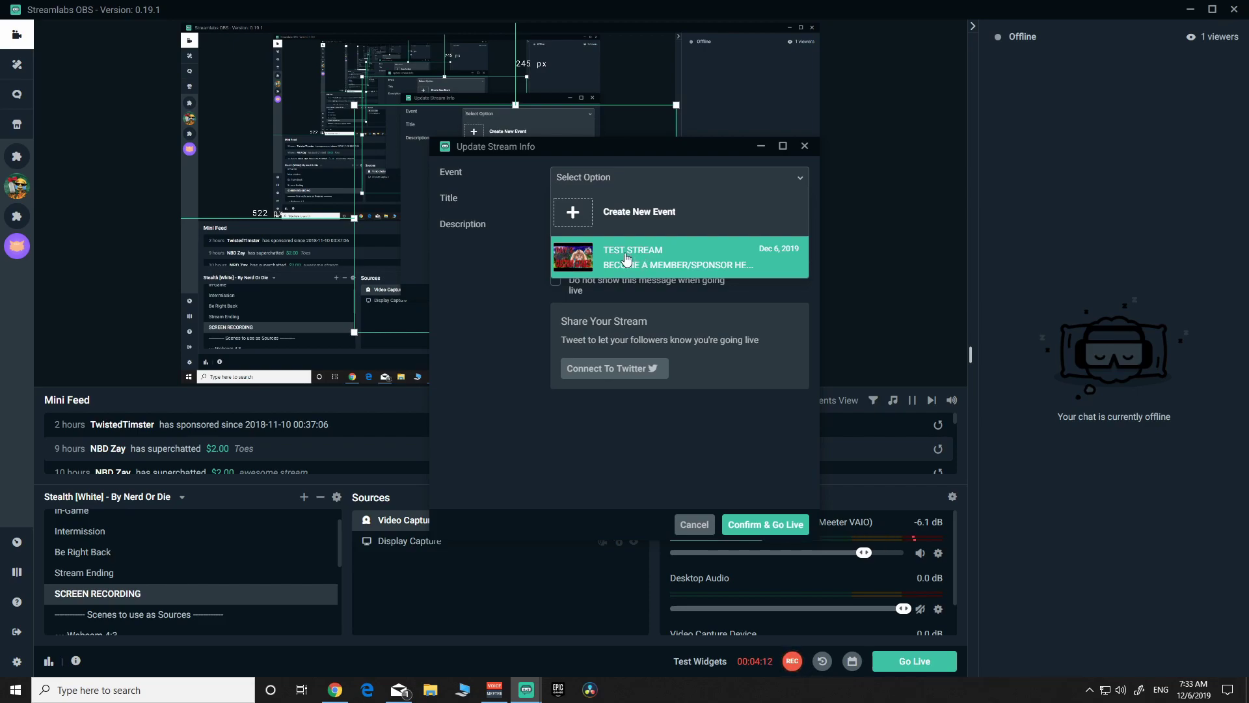
click(345, 696)
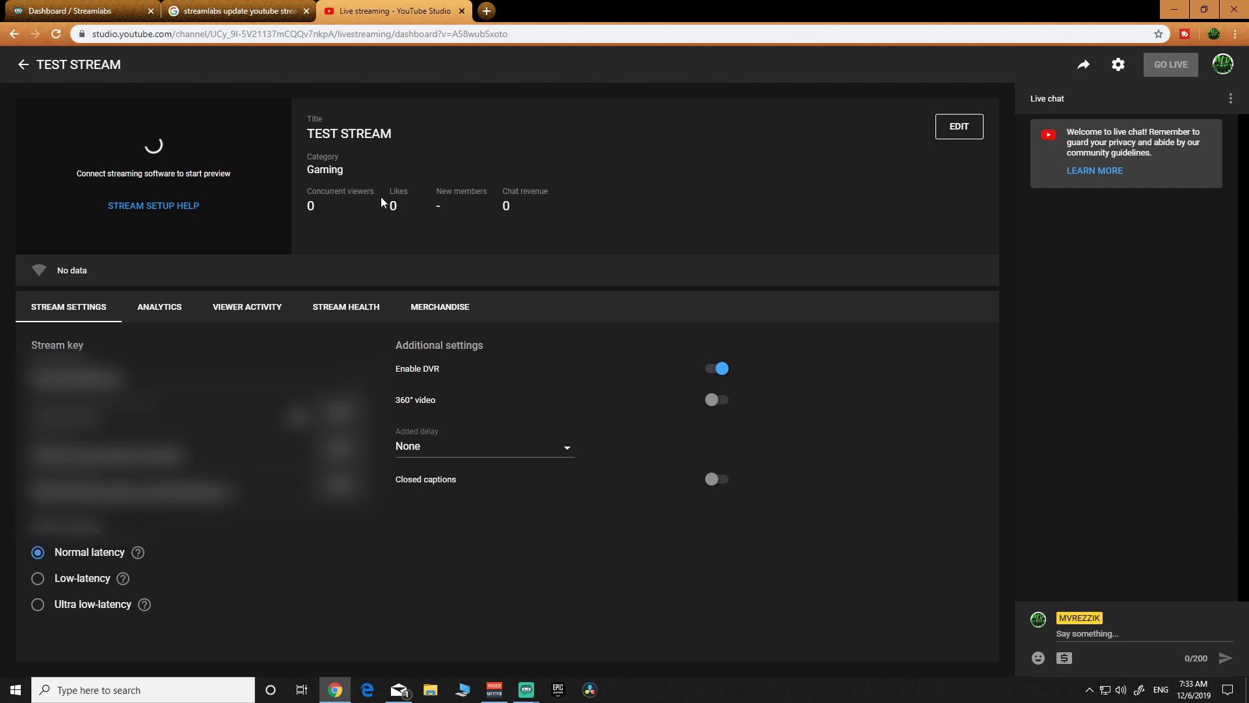
click(526, 690)
click(571, 630)
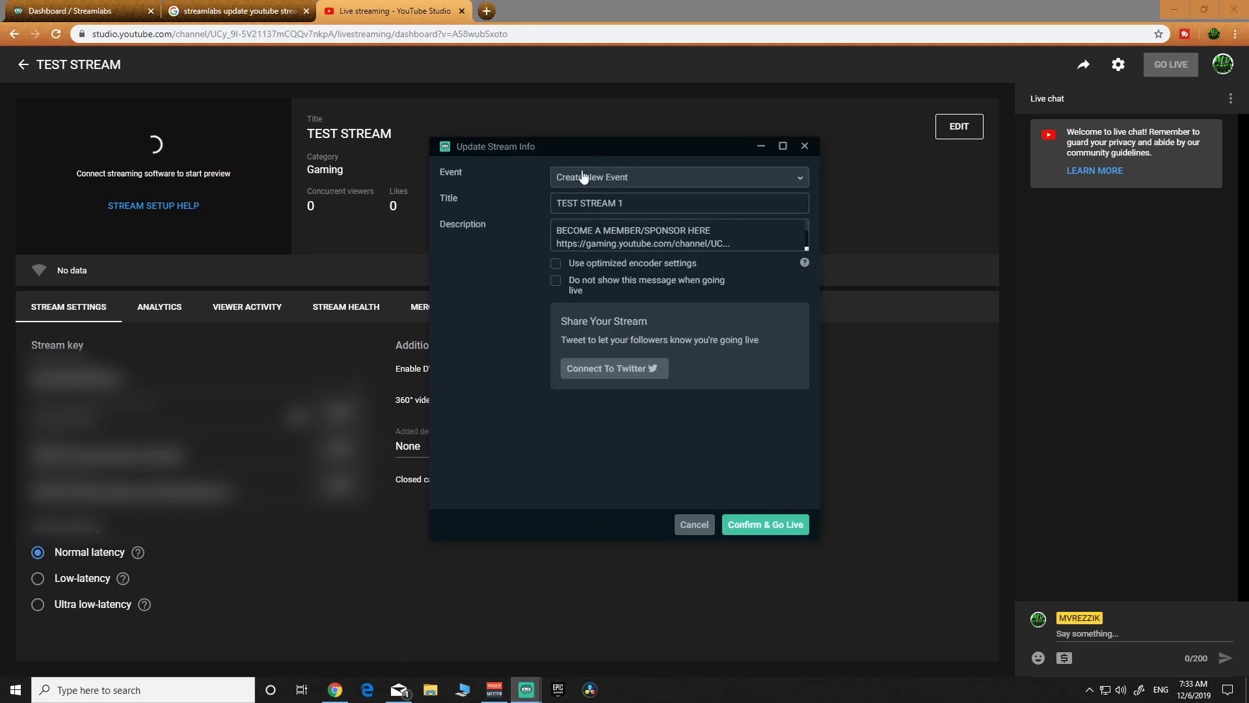
click(795, 182)
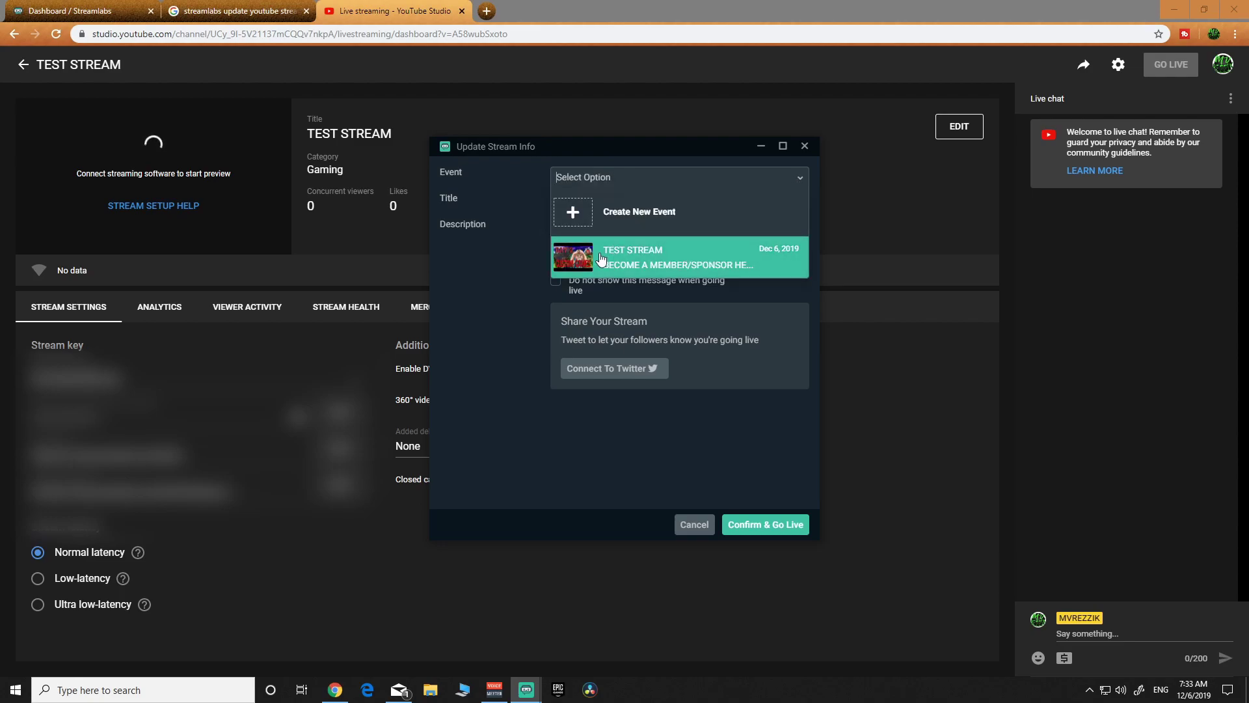
click(645, 263)
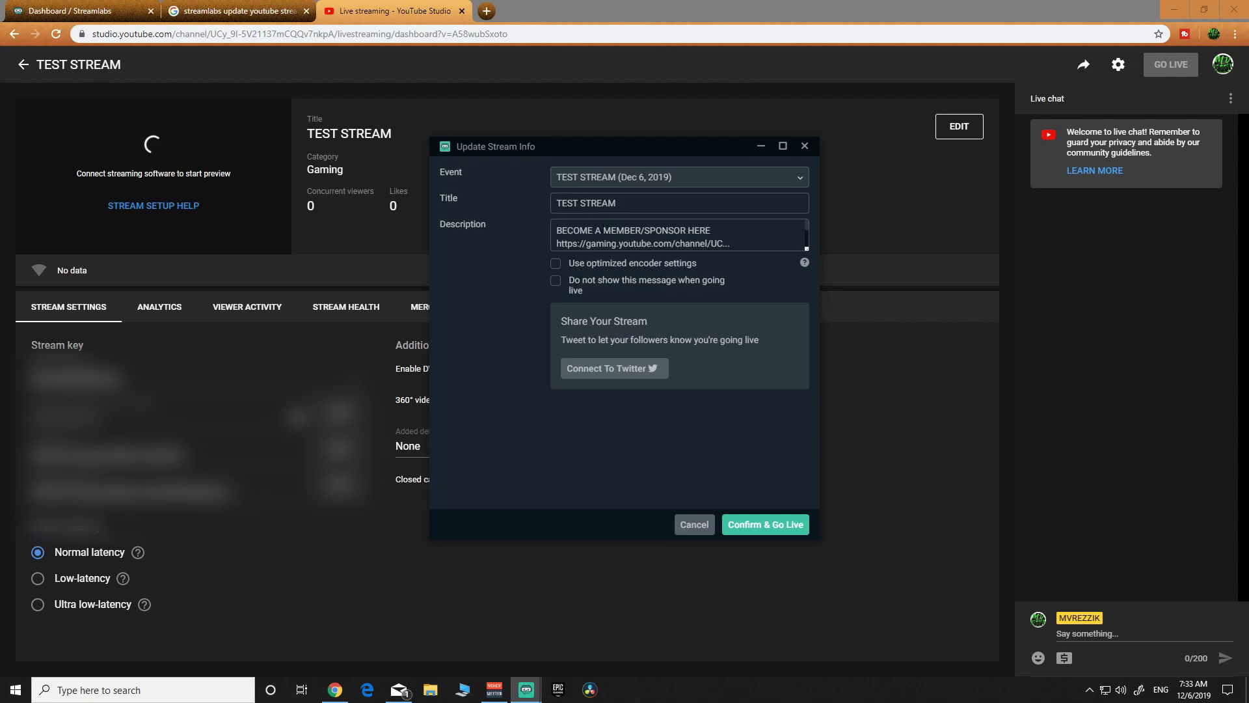
- Confirm and go live, dismiss the stream status message, and minimize Streamlabs OBS
click(748, 527)
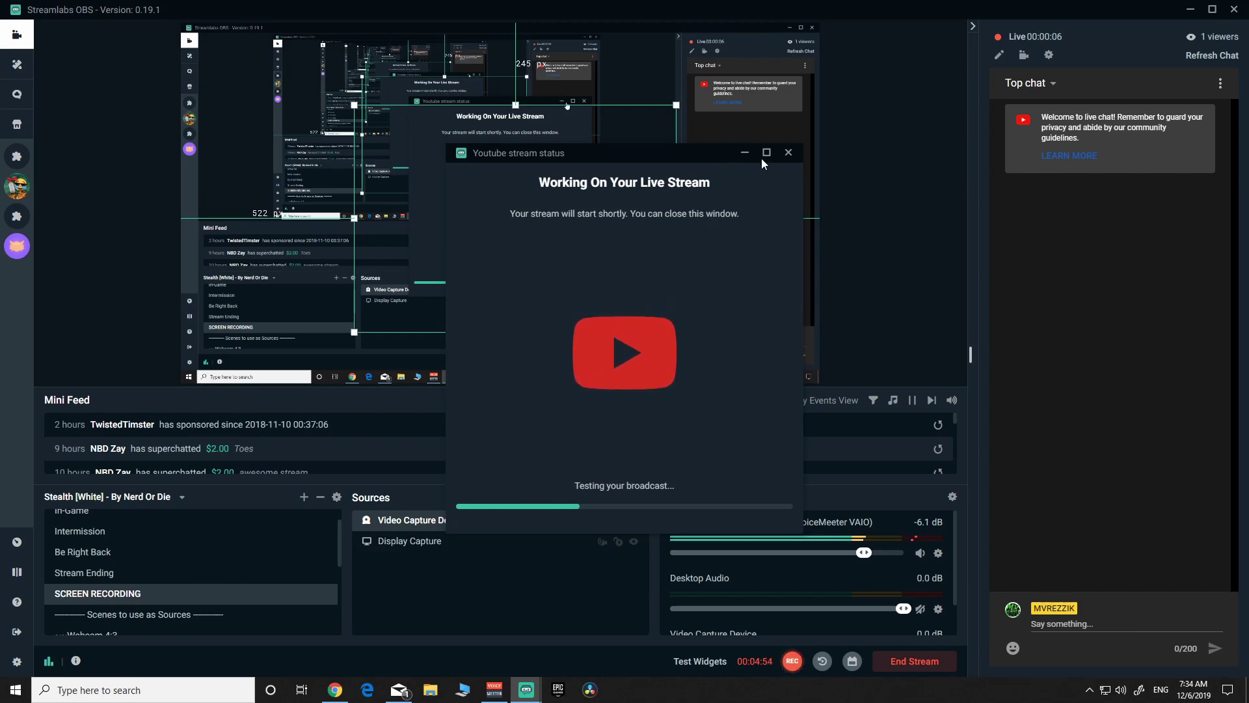
click(789, 152)
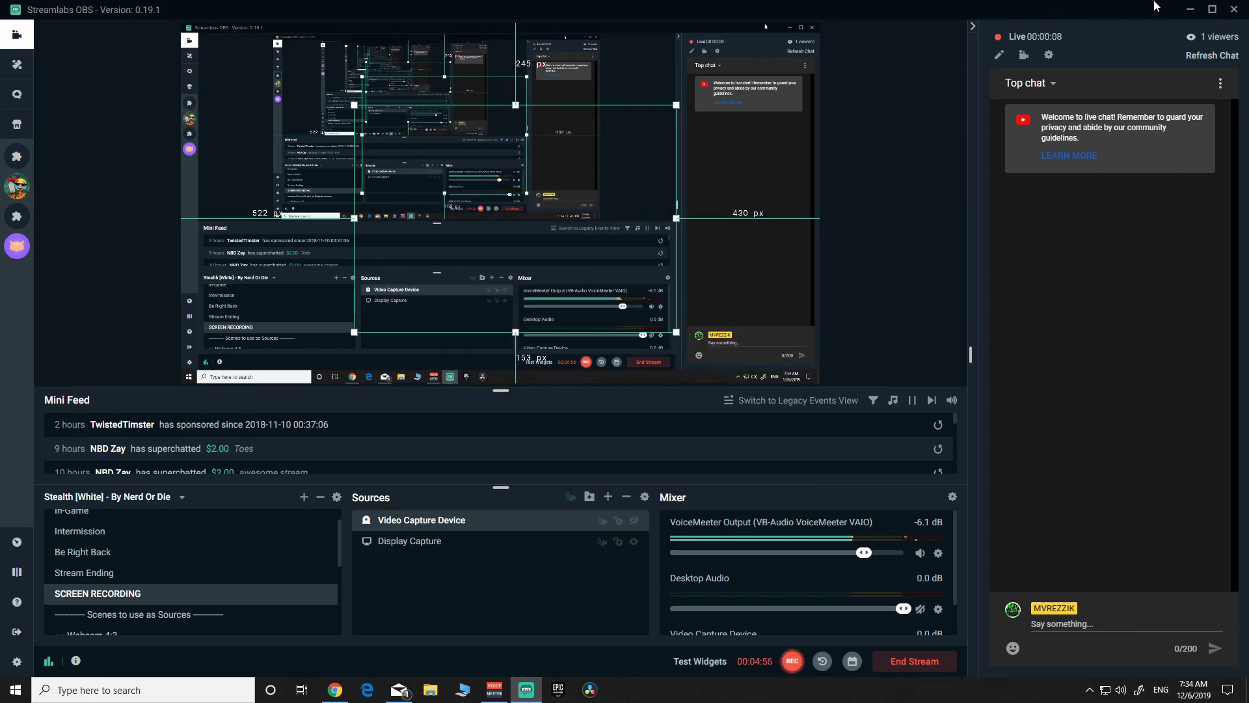
click(1190, 9)
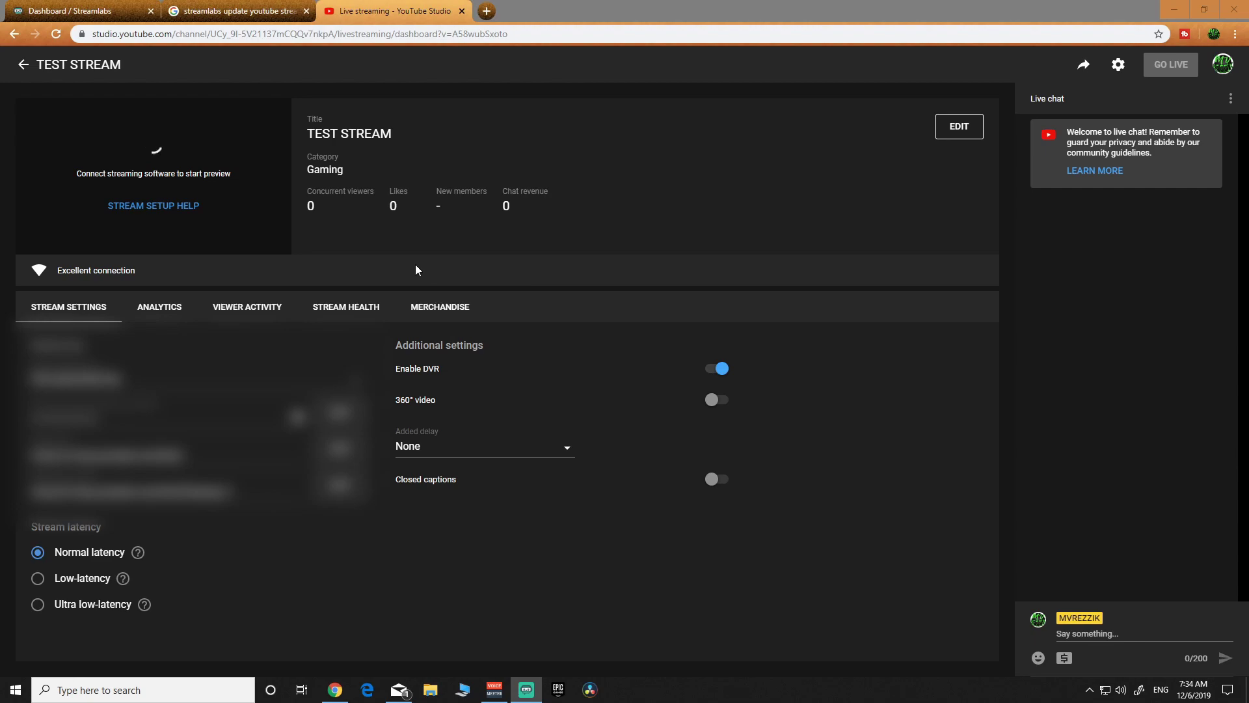
- From a new YouTube tab, reach YouTube Studio's Live videos list and open TEST STREAM's details
click(487, 12)
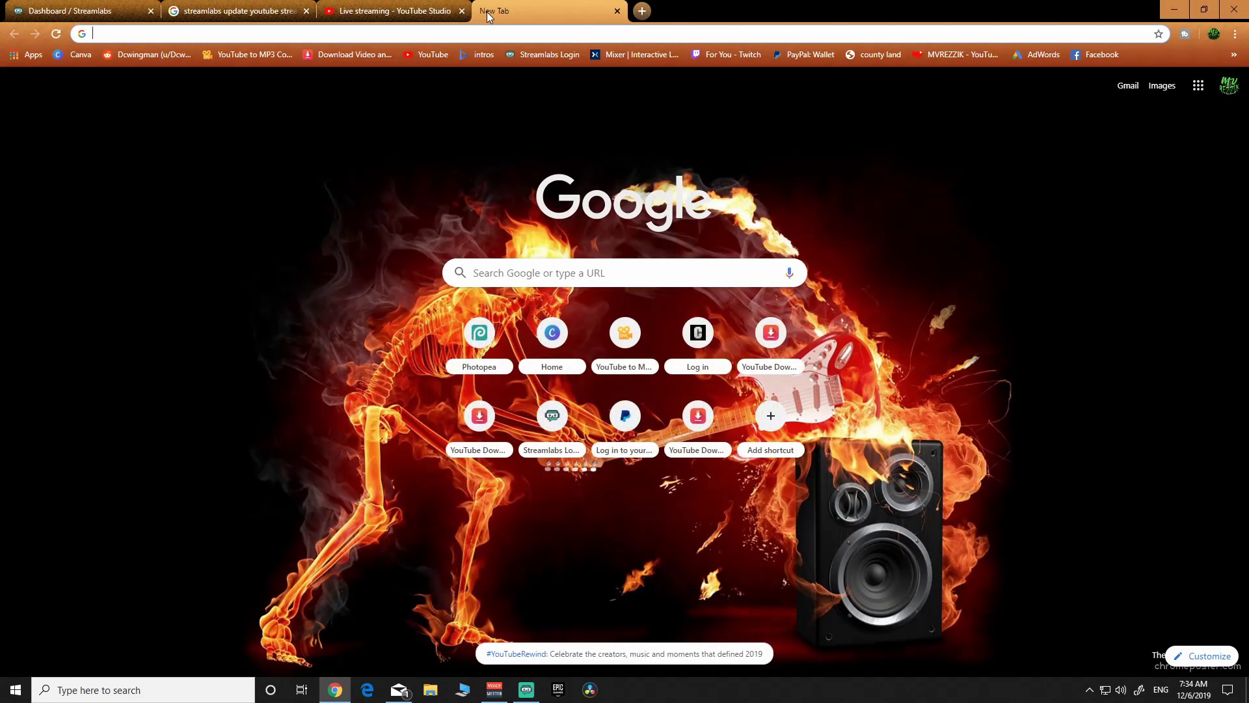
click(429, 54)
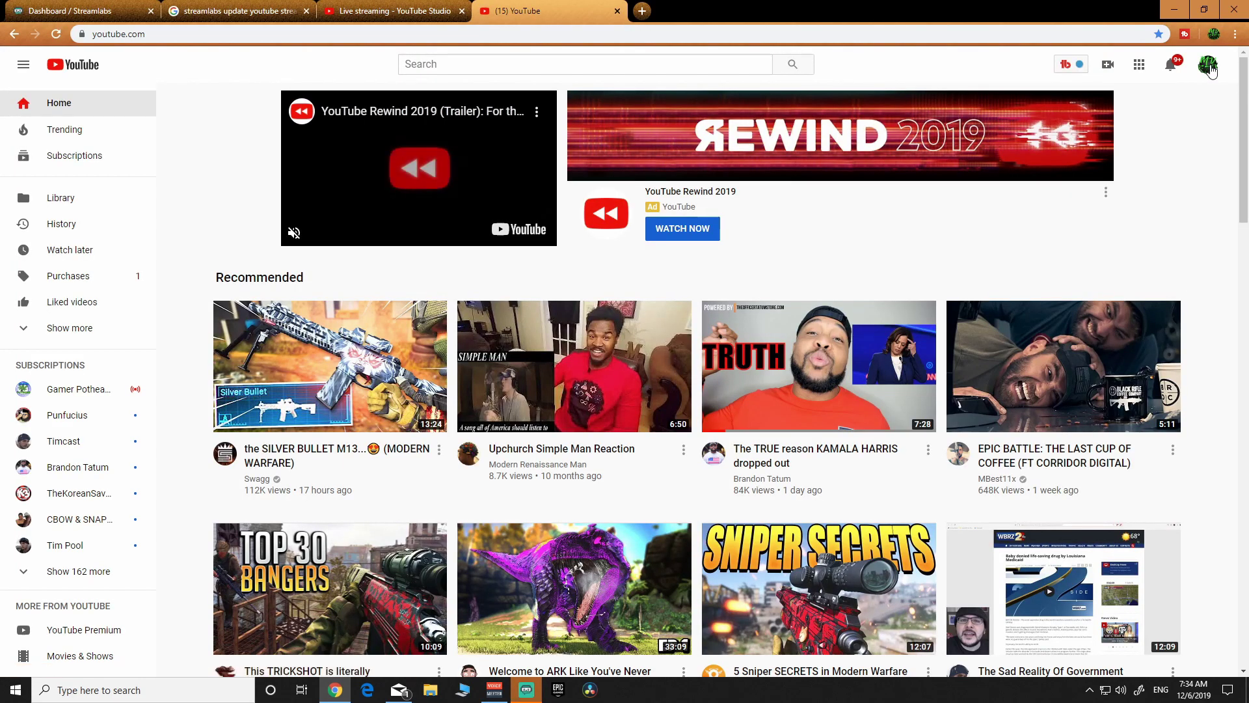
click(1208, 65)
click(1133, 213)
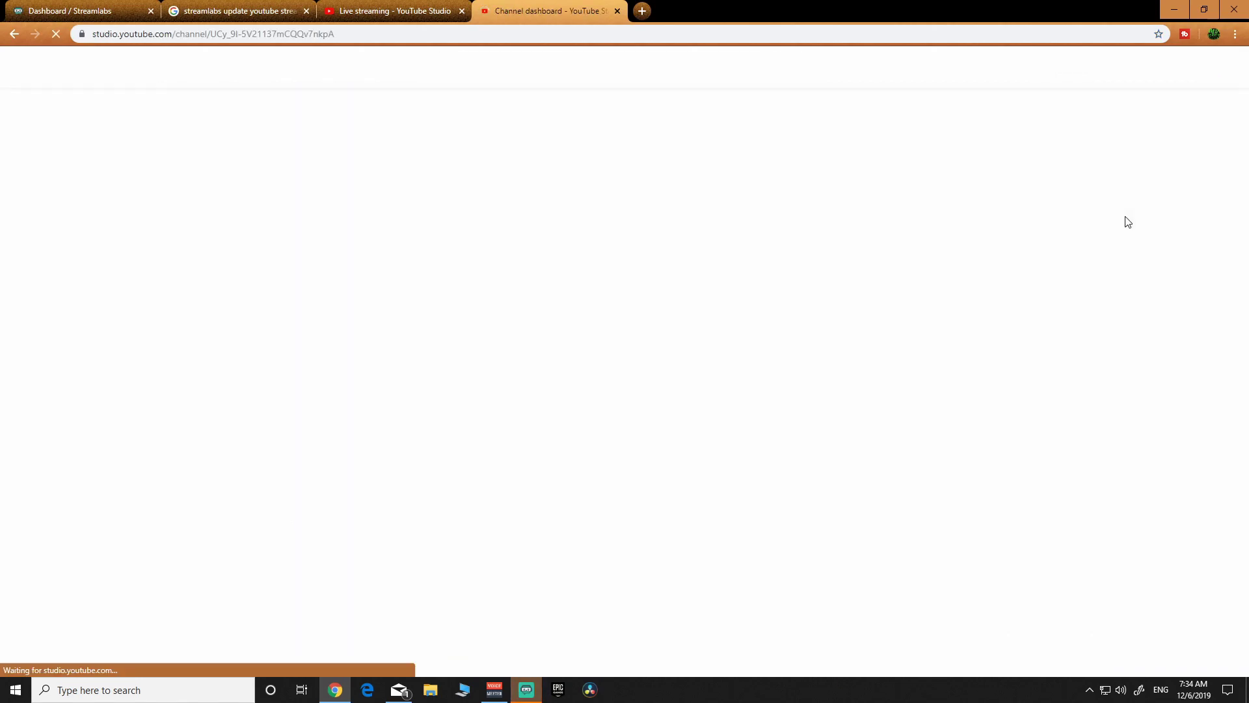
click(61, 279)
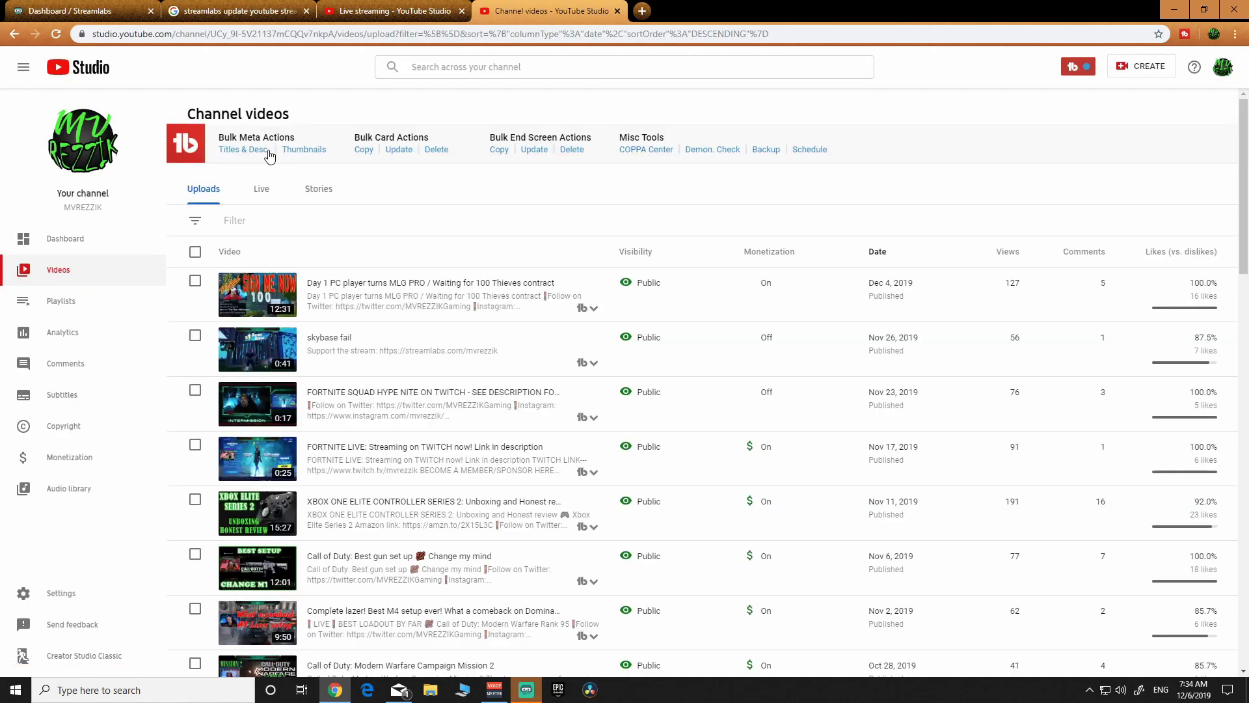
click(264, 190)
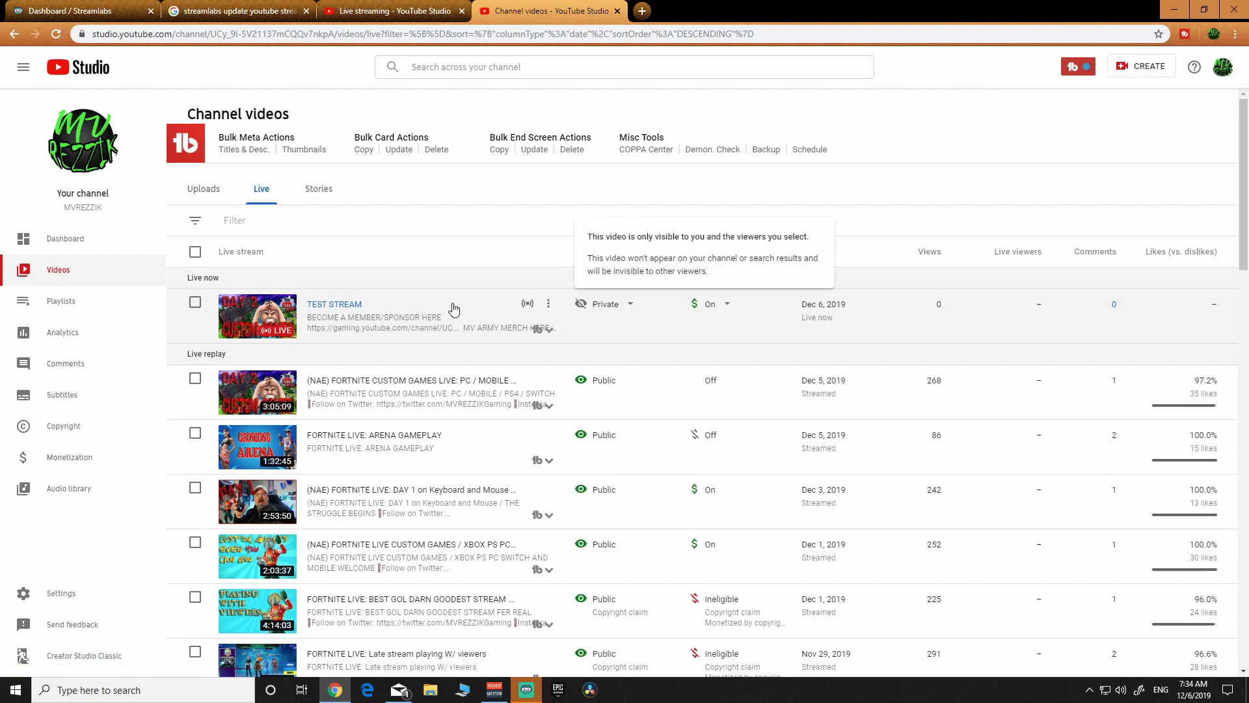
click(335, 304)
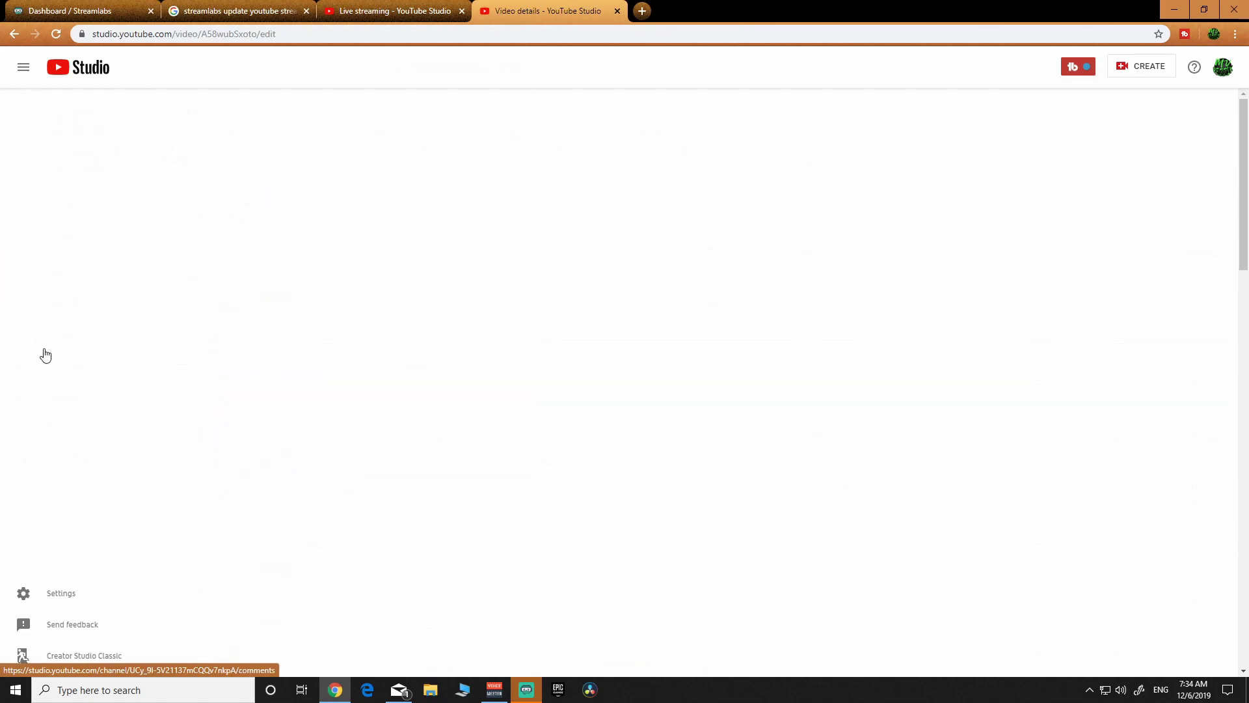
- Enter 'TAGS HERE' as a tag in the Tags box and save the TEST STREAM details
scroll(279, 312, down, 2)
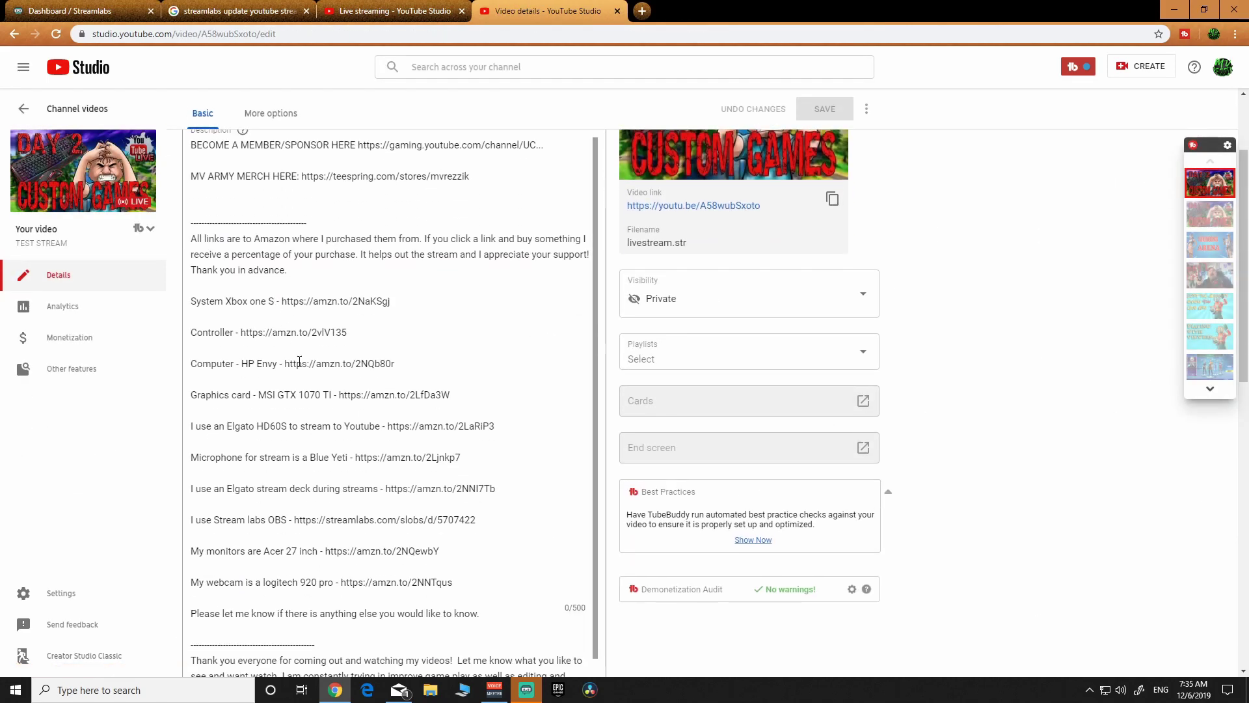
scroll(306, 374, down, 2)
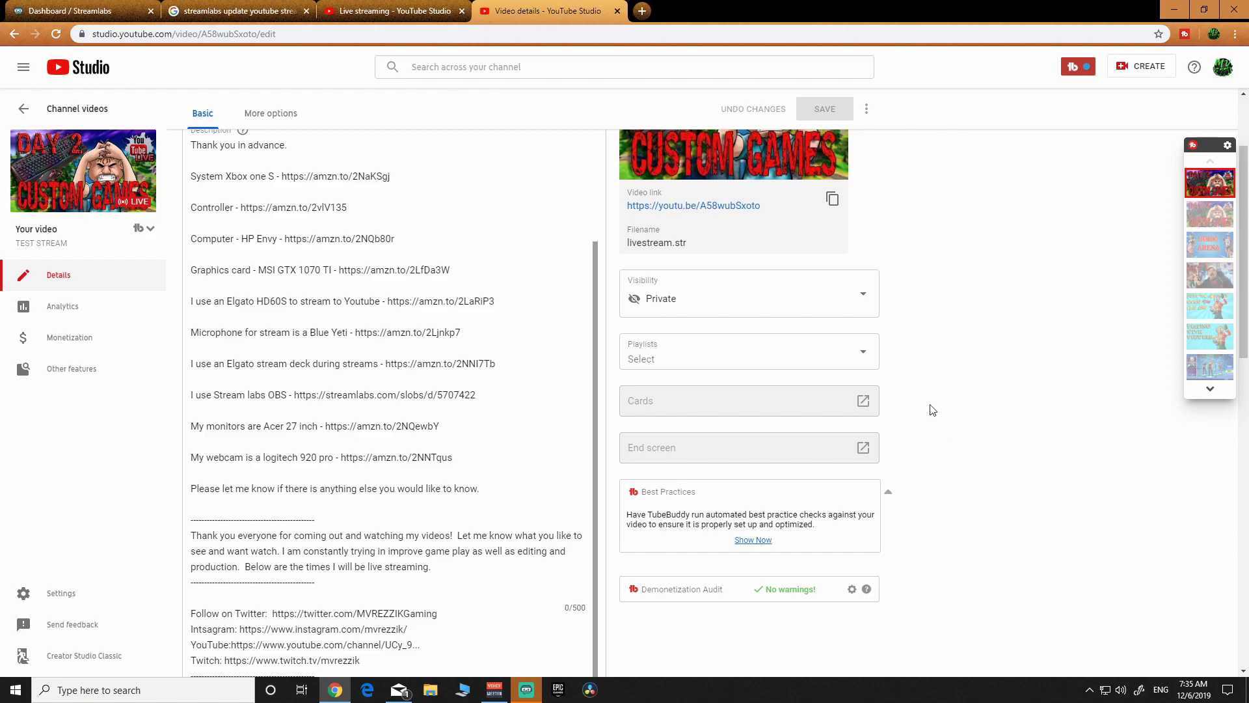
scroll(951, 408, down, 1)
scroll(953, 413, down, 6)
scroll(768, 487, down, 4)
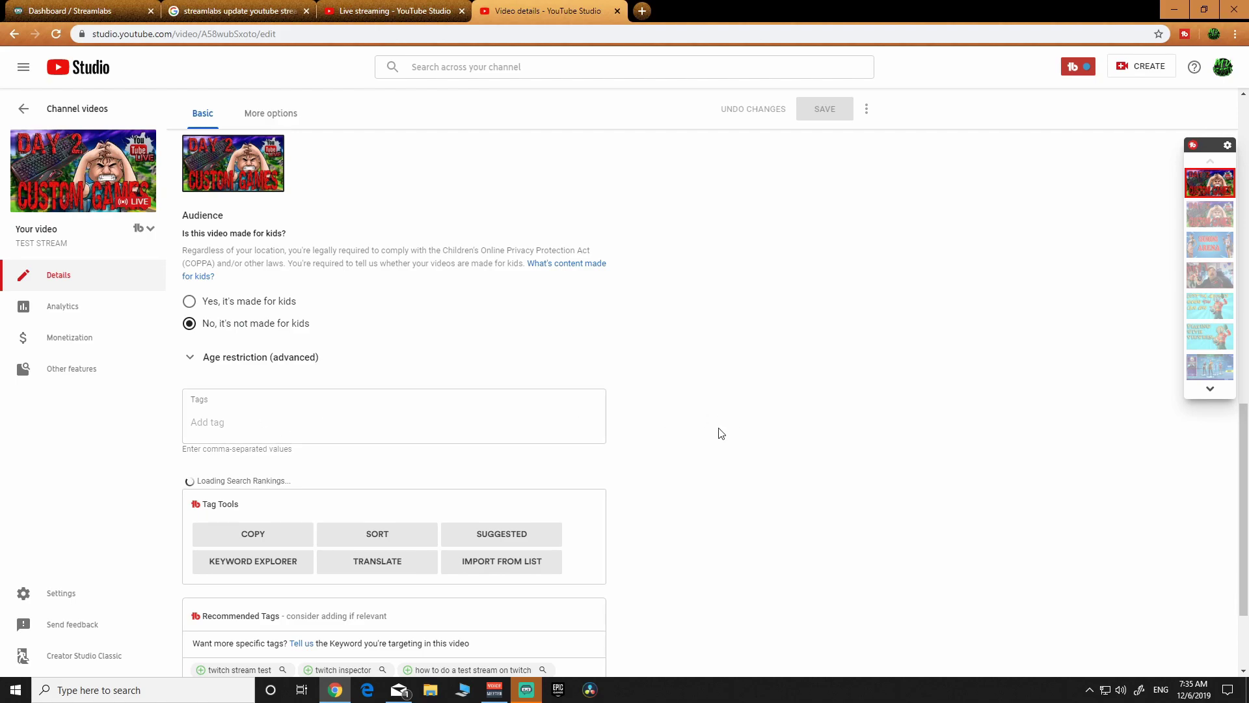
scroll(719, 435, down, 2)
scroll(802, 387, up, 3)
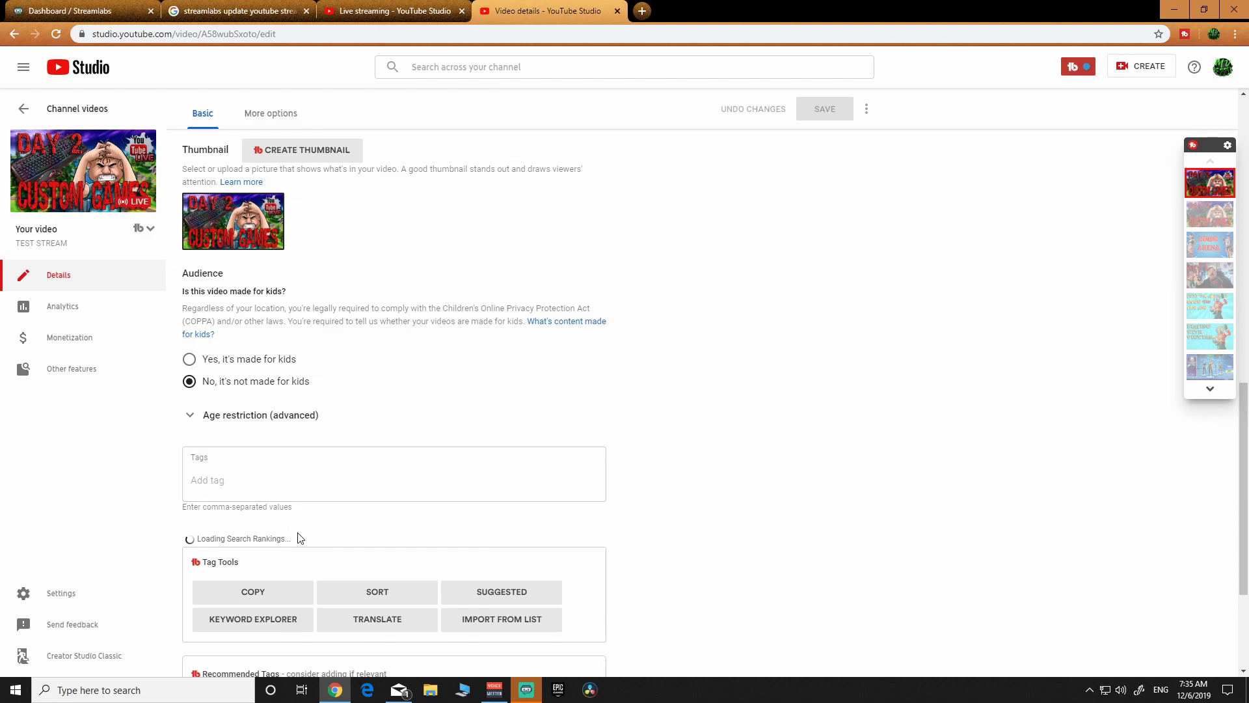
click(311, 470)
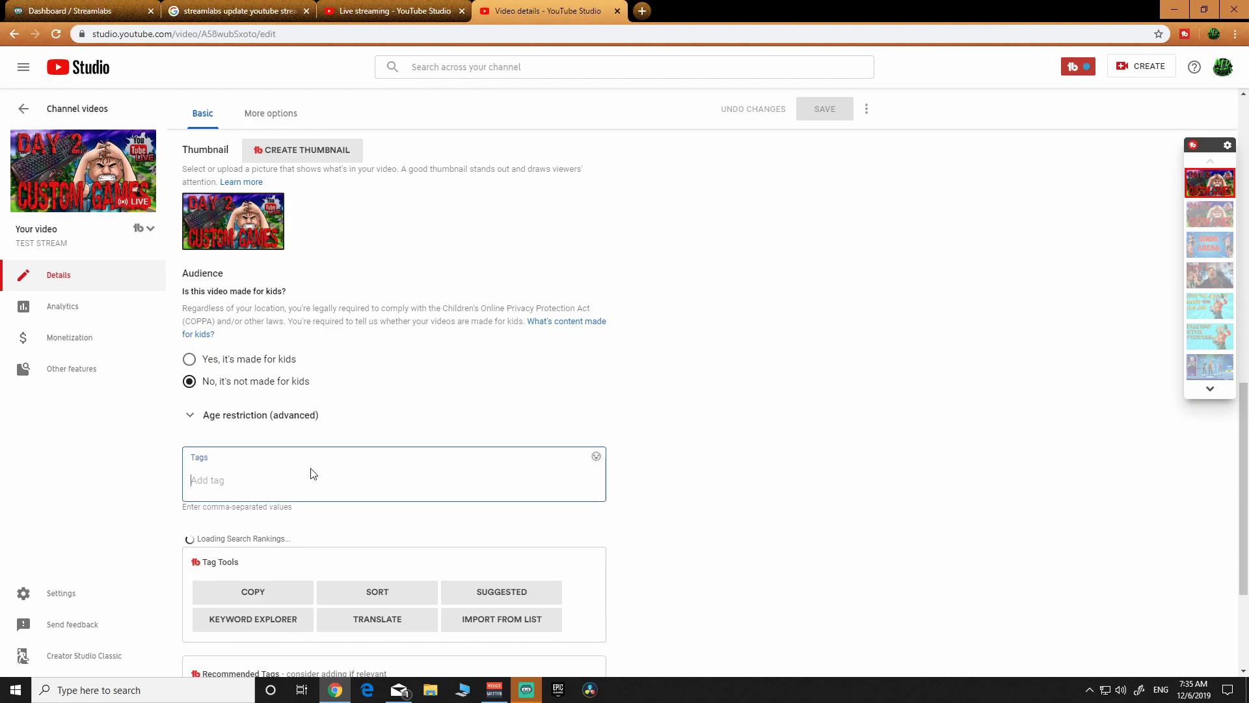
text(TAGS HERE)
key(Return)
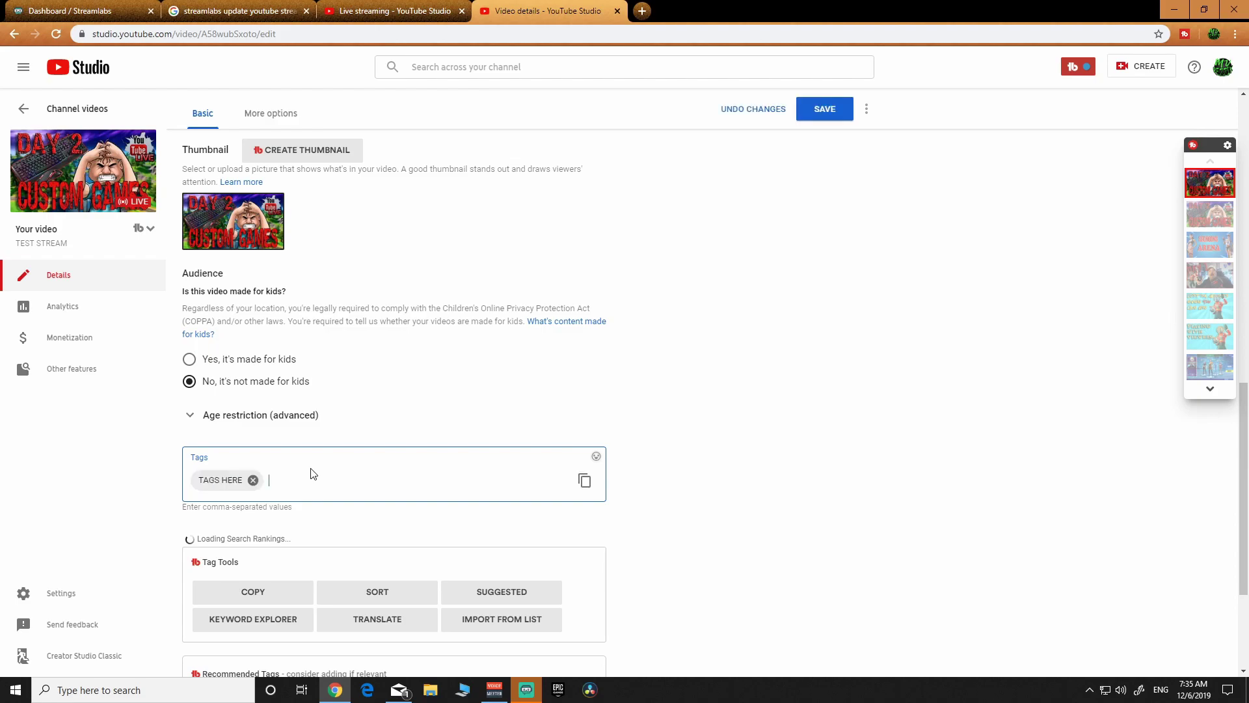
click(845, 116)
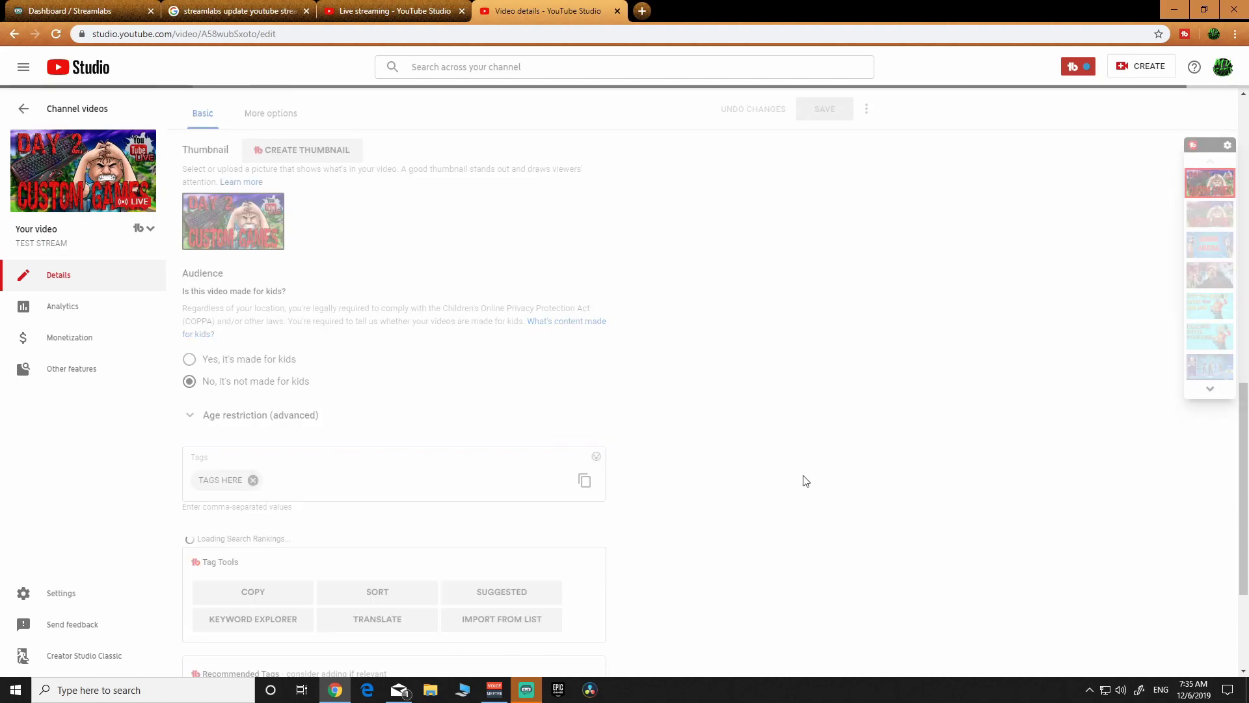
scroll(794, 488, up, 10)
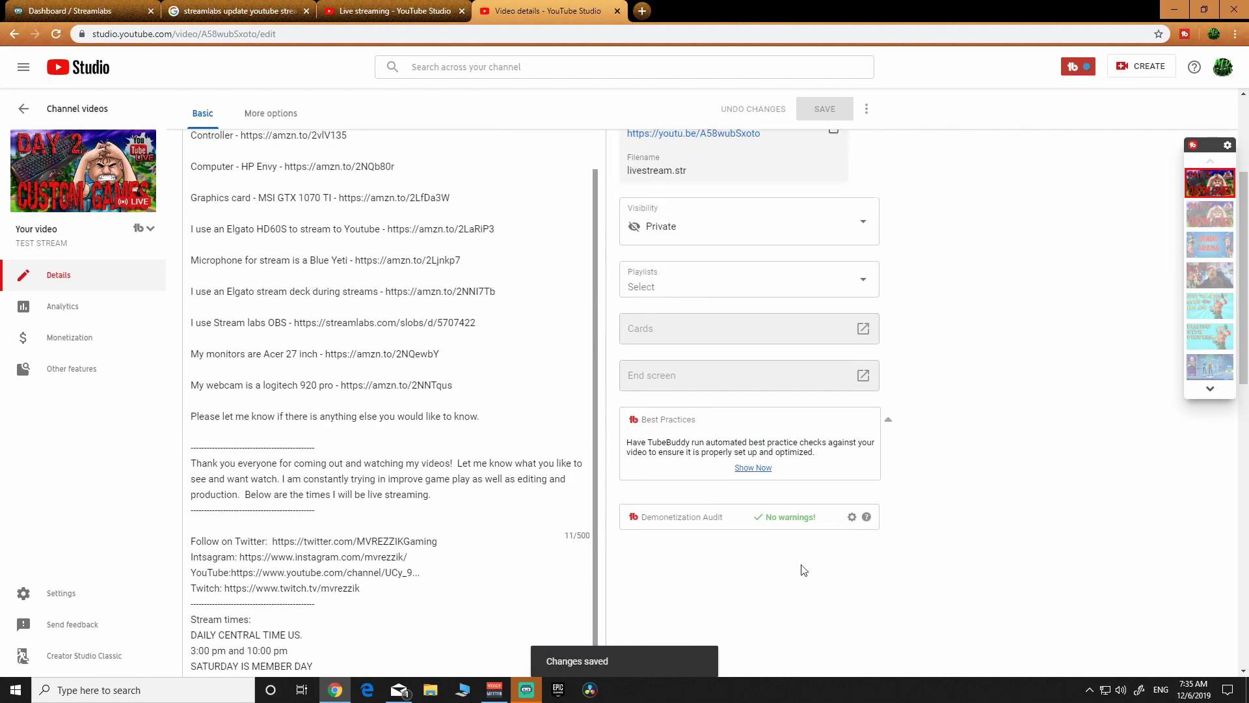
- Scroll through the TEST STREAM video details page
scroll(1021, 489, up, 3)
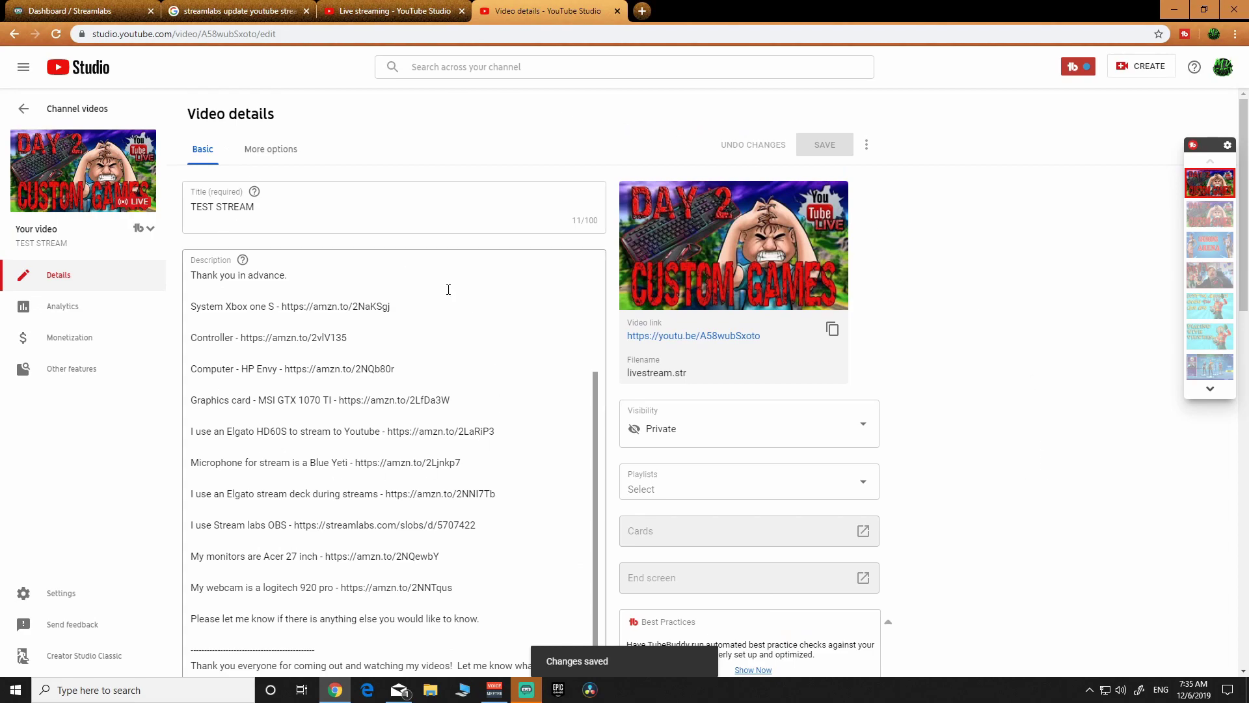
scroll(399, 519, down, 15)
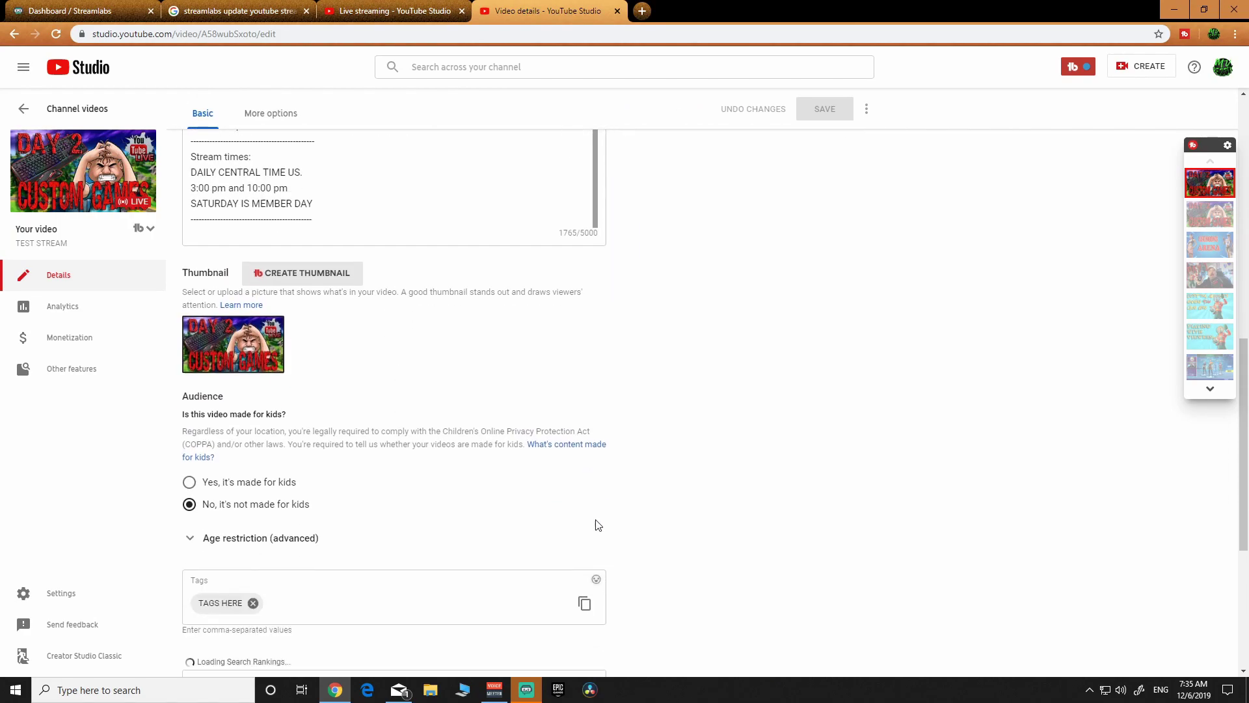
scroll(719, 493, up, 8)
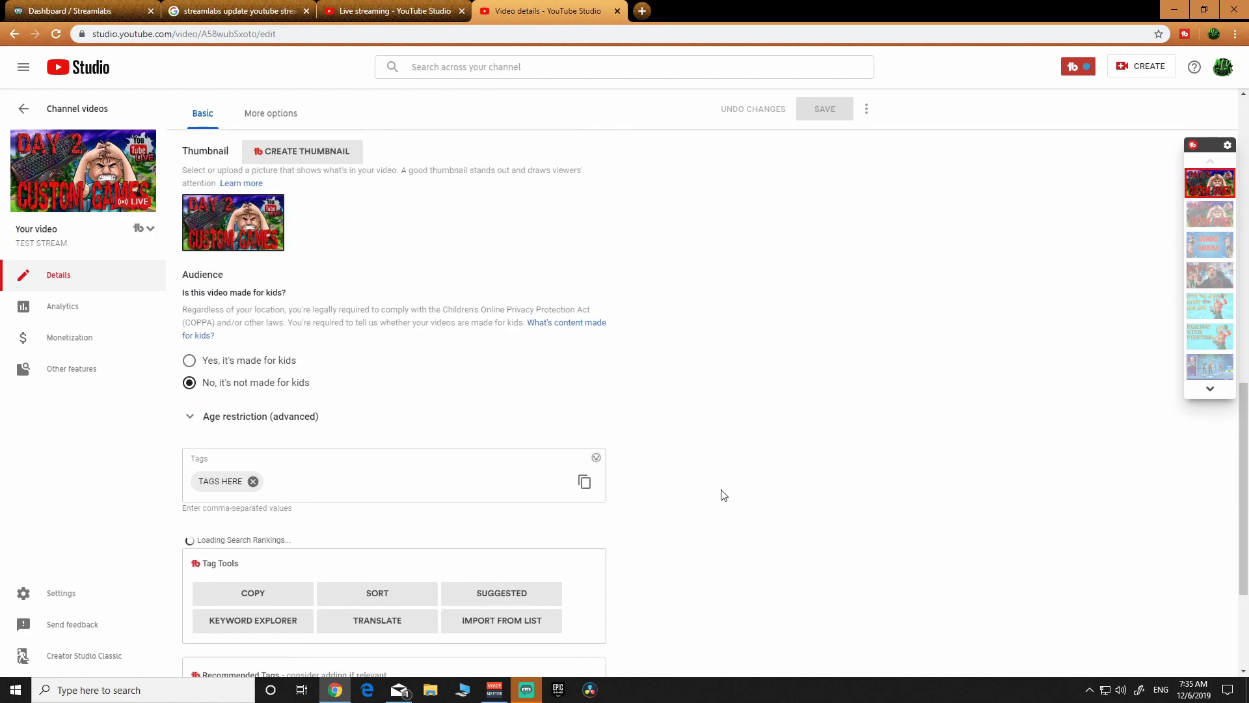
scroll(724, 496, up, 5)
scroll(930, 499, up, 3)
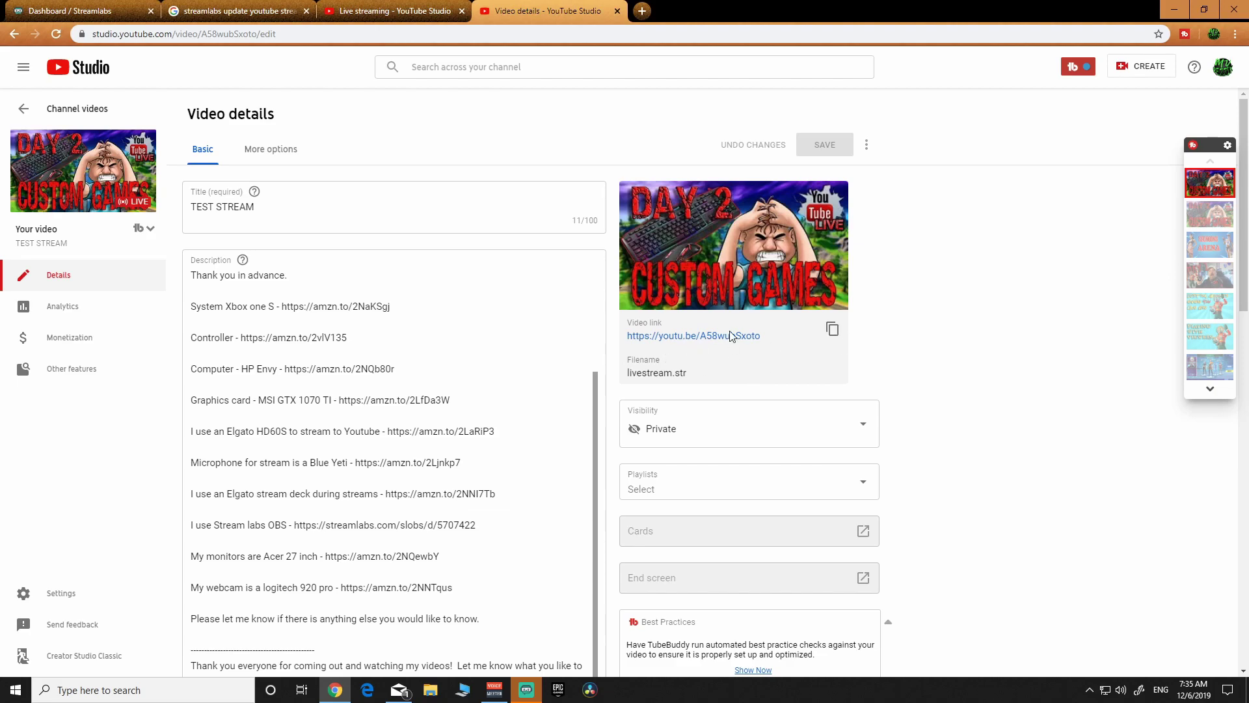
scroll(945, 383, down, 3)
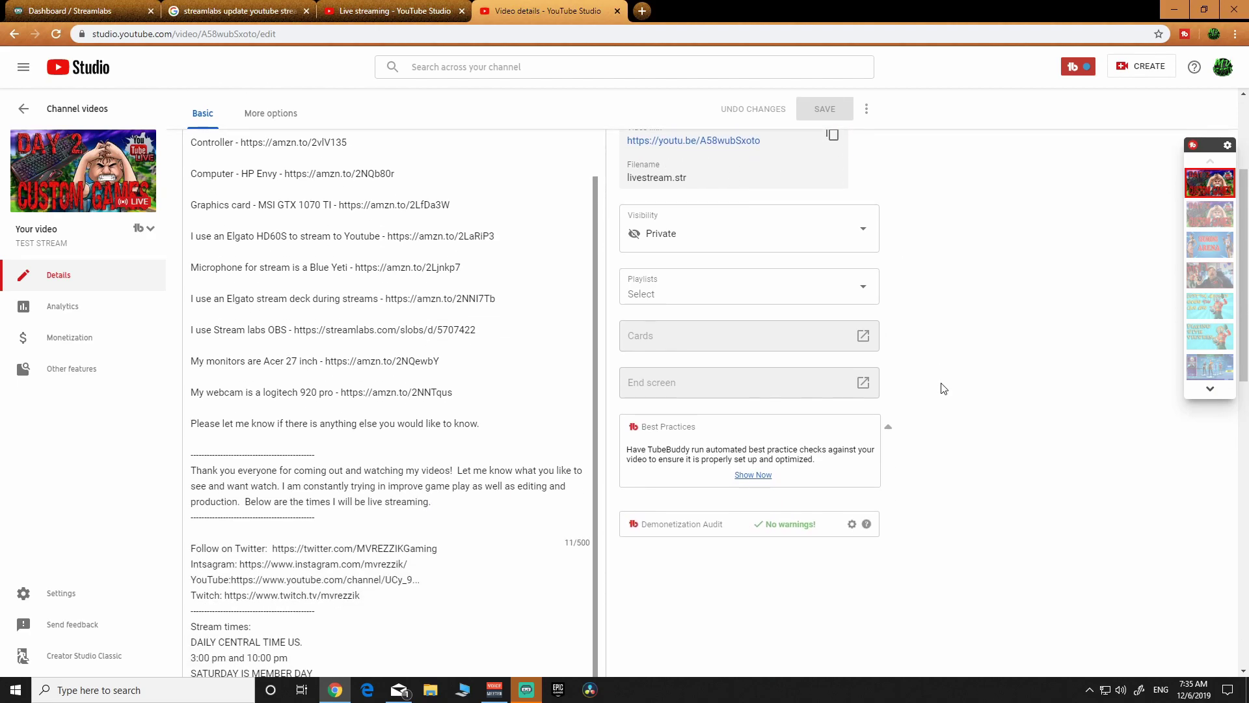
- Flip to Streamlabs OBS and back, view the live dashboard, then return to video details
key(alt+Tab)
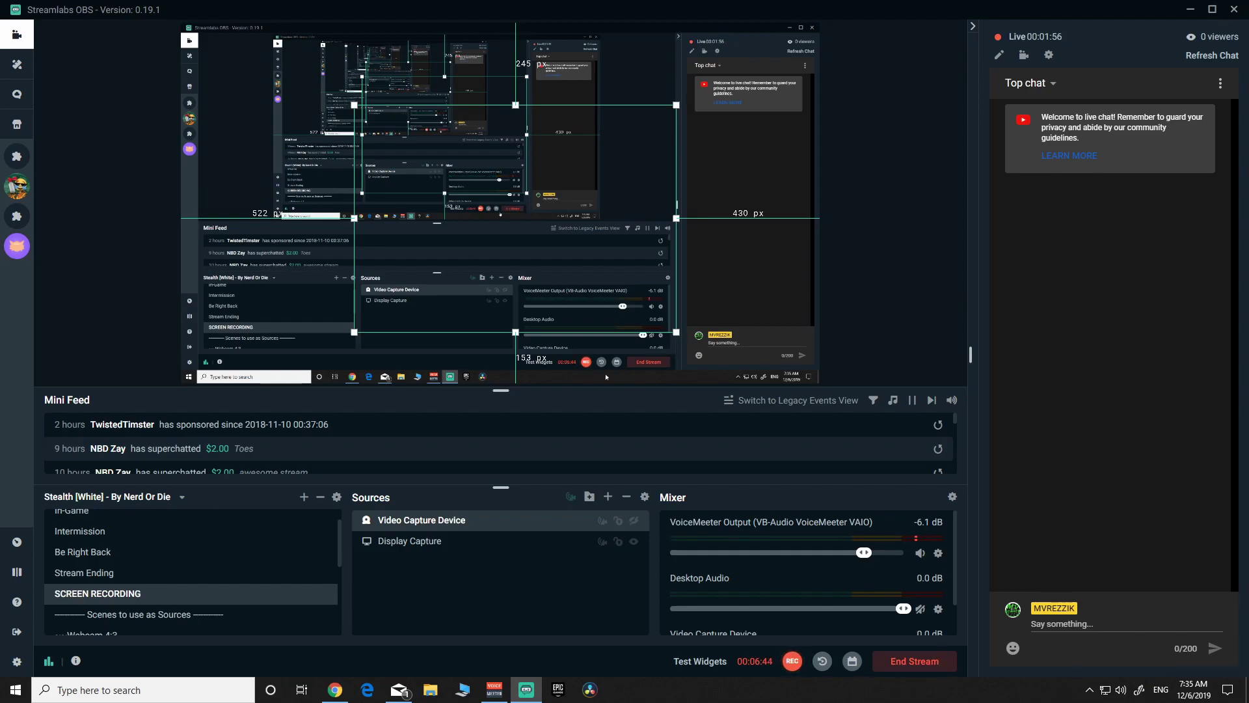
click(335, 690)
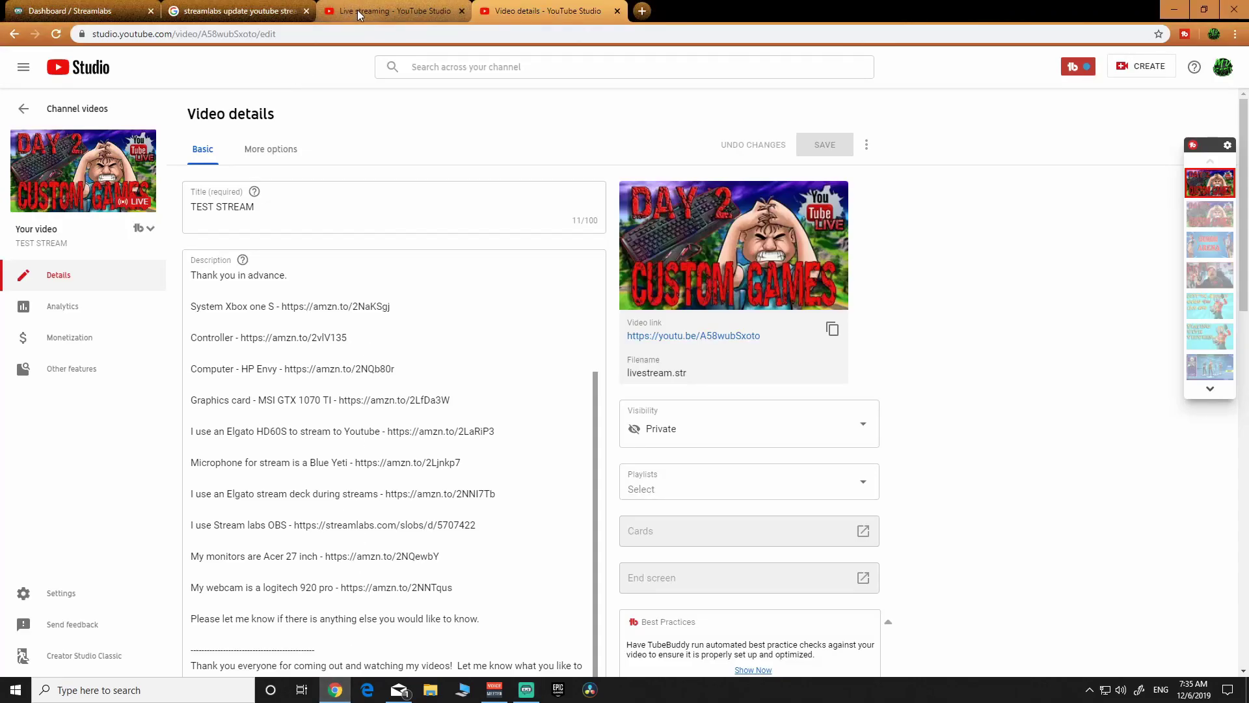
click(391, 11)
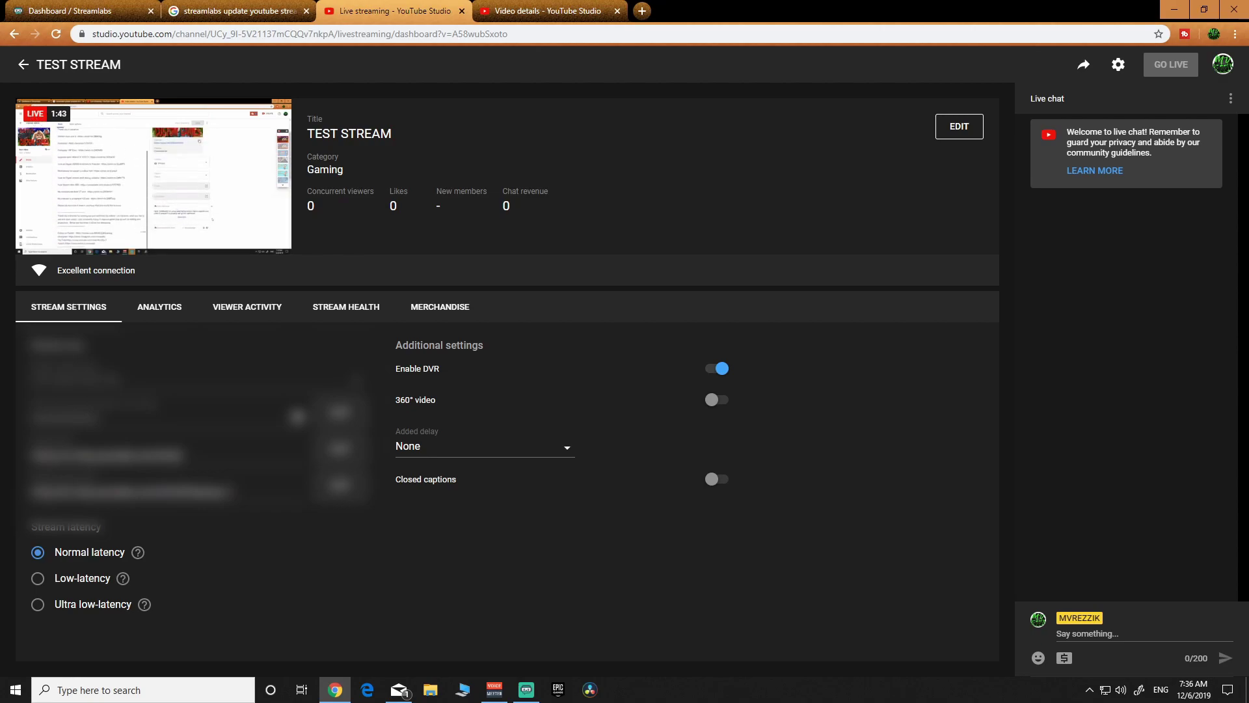
click(548, 16)
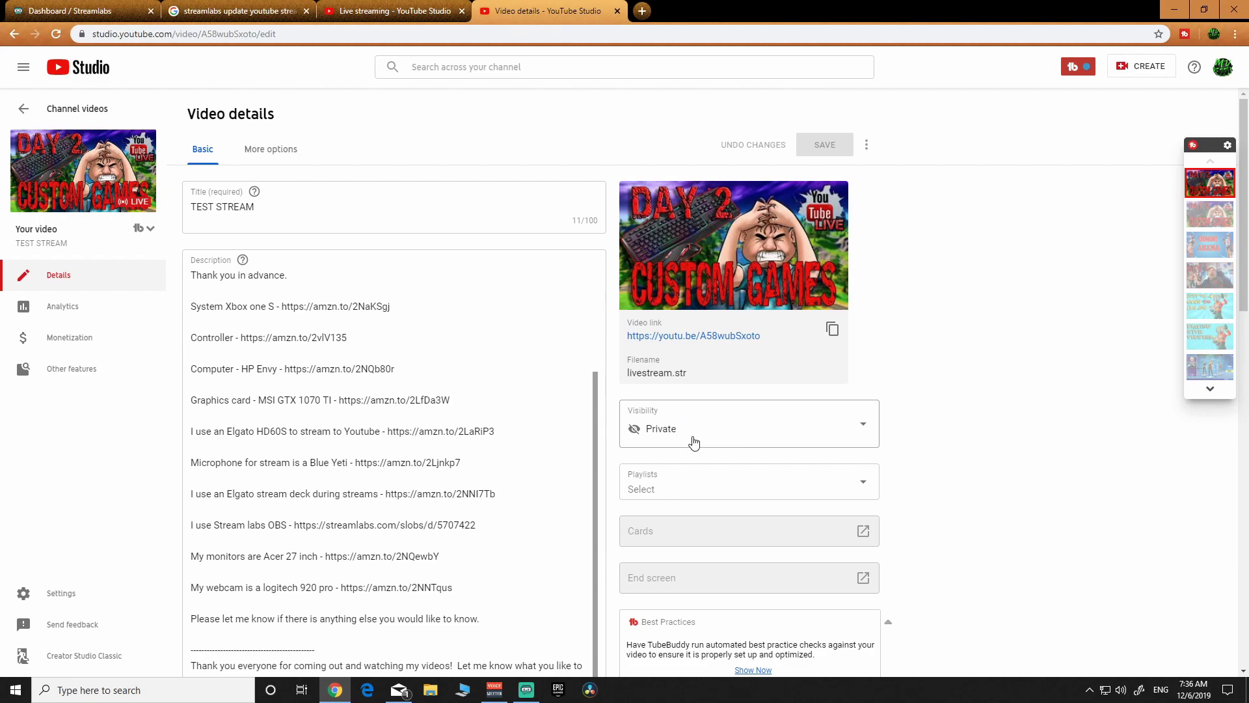
click(404, 13)
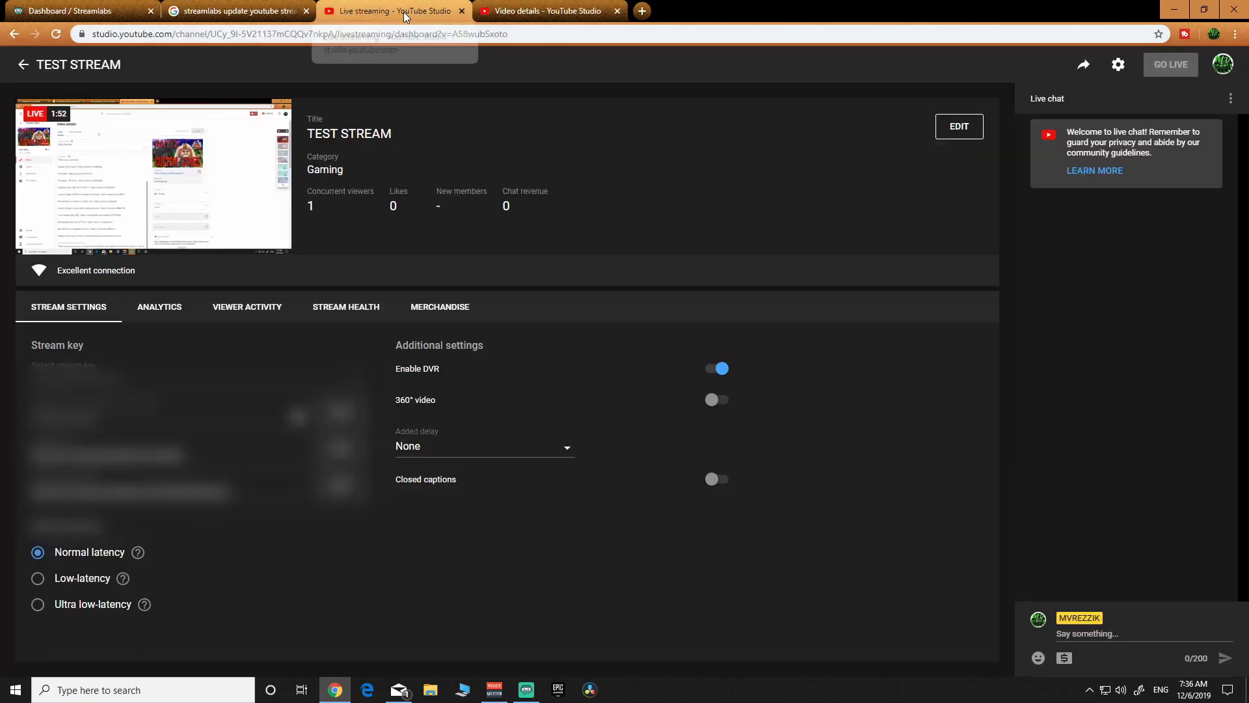
click(956, 125)
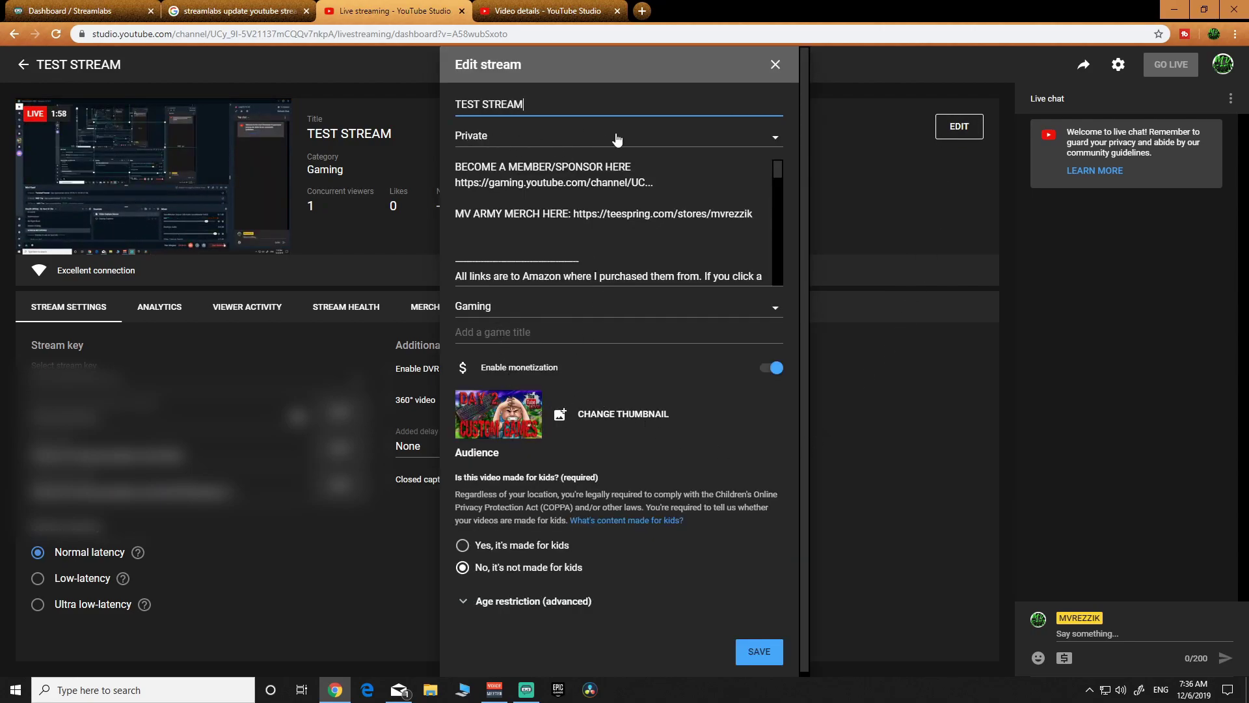
click(777, 138)
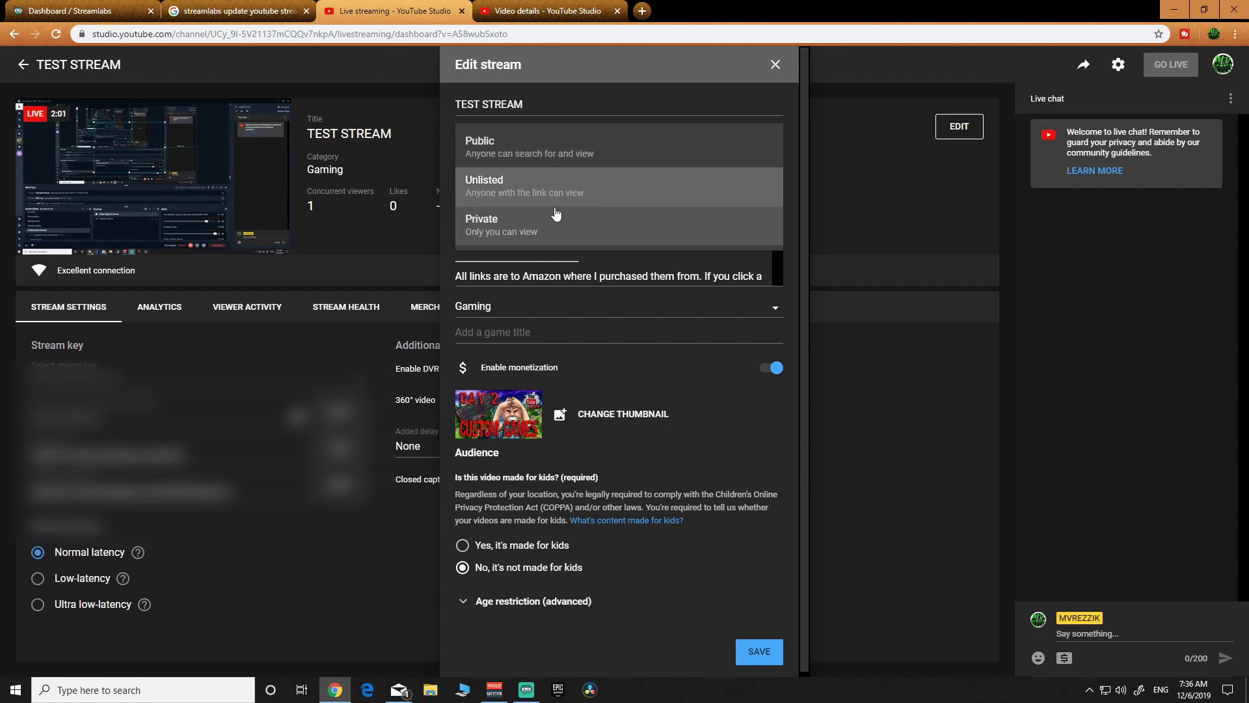
click(775, 66)
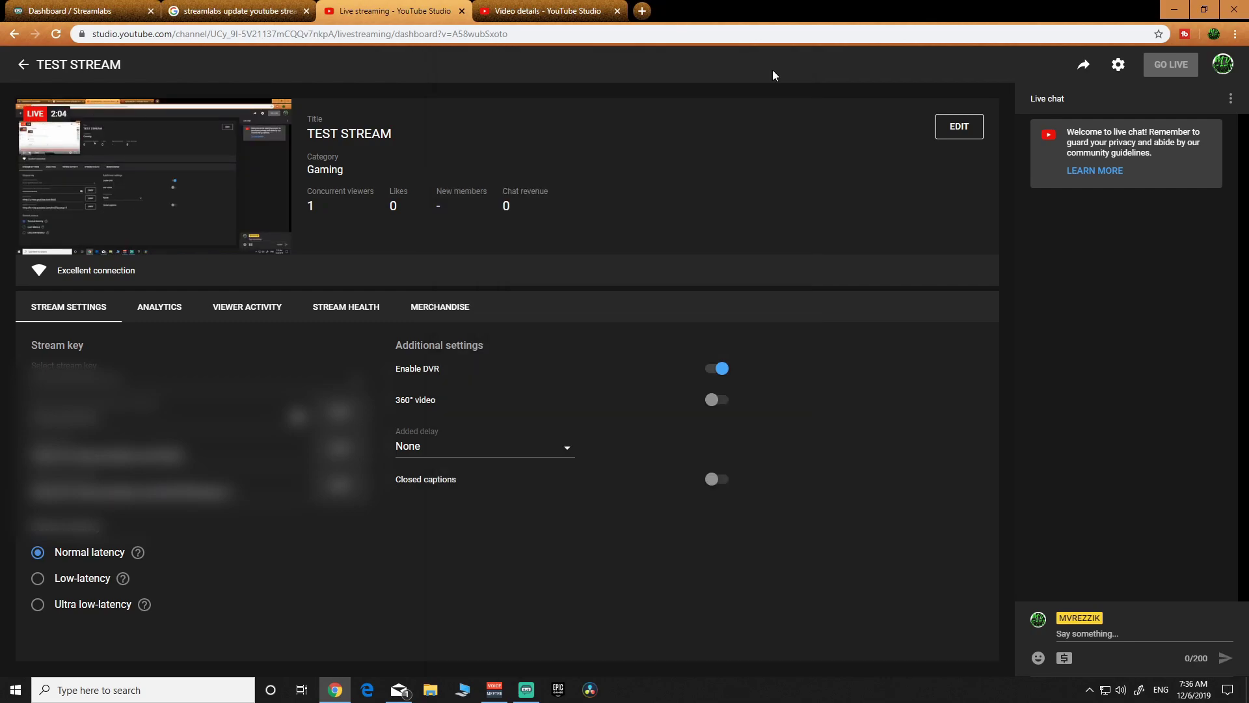
click(944, 143)
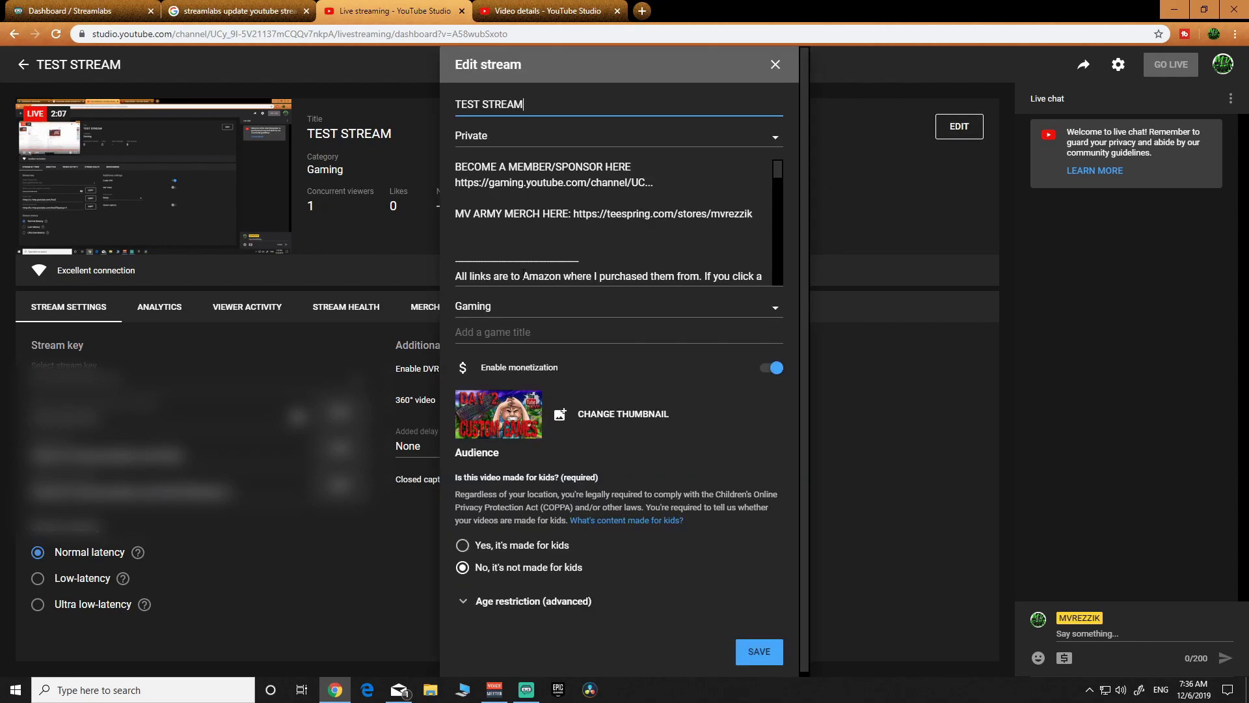
click(776, 66)
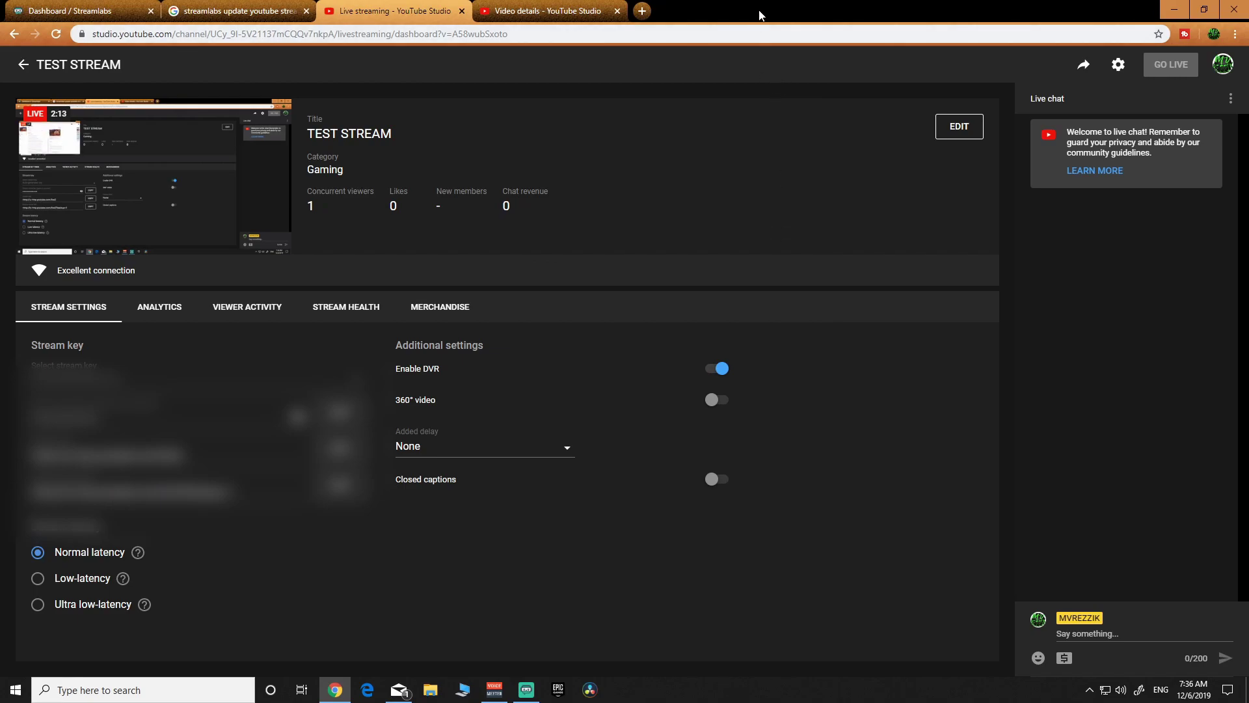
key(alt+Tab)
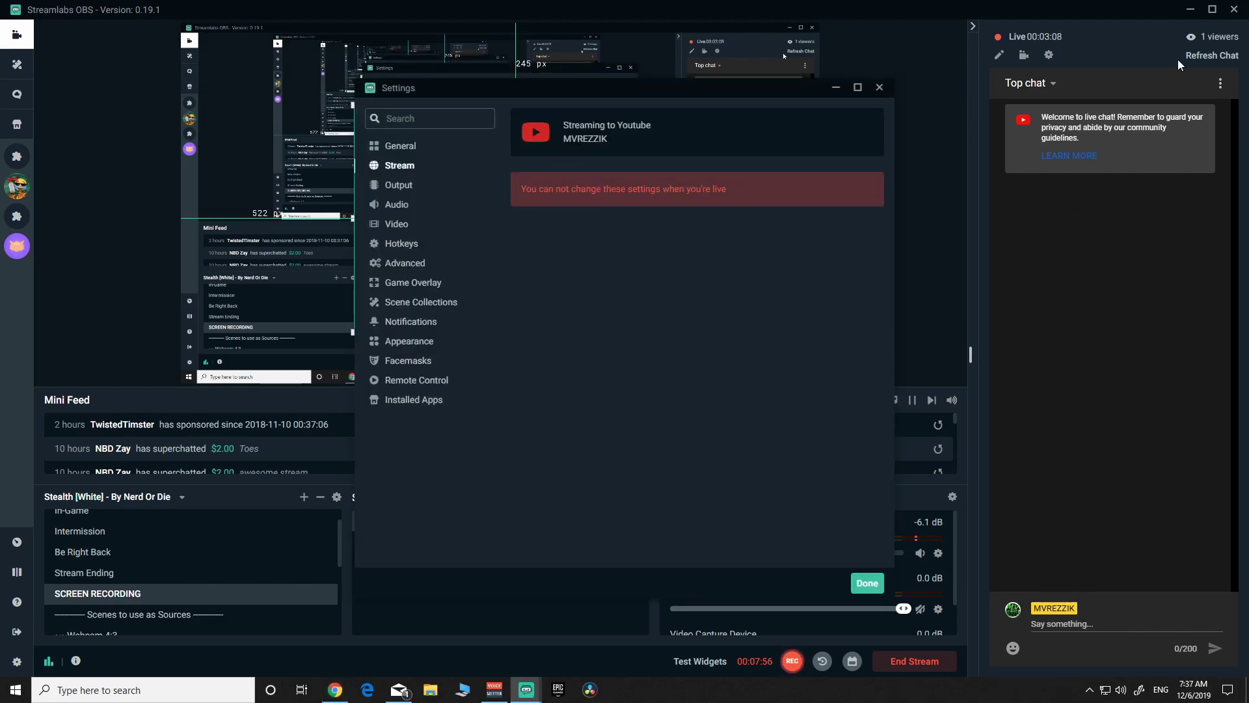
- Close the Streamlabs OBS Settings window and switch back to the YouTube Studio Live streaming dashboard in Chrome
click(879, 87)
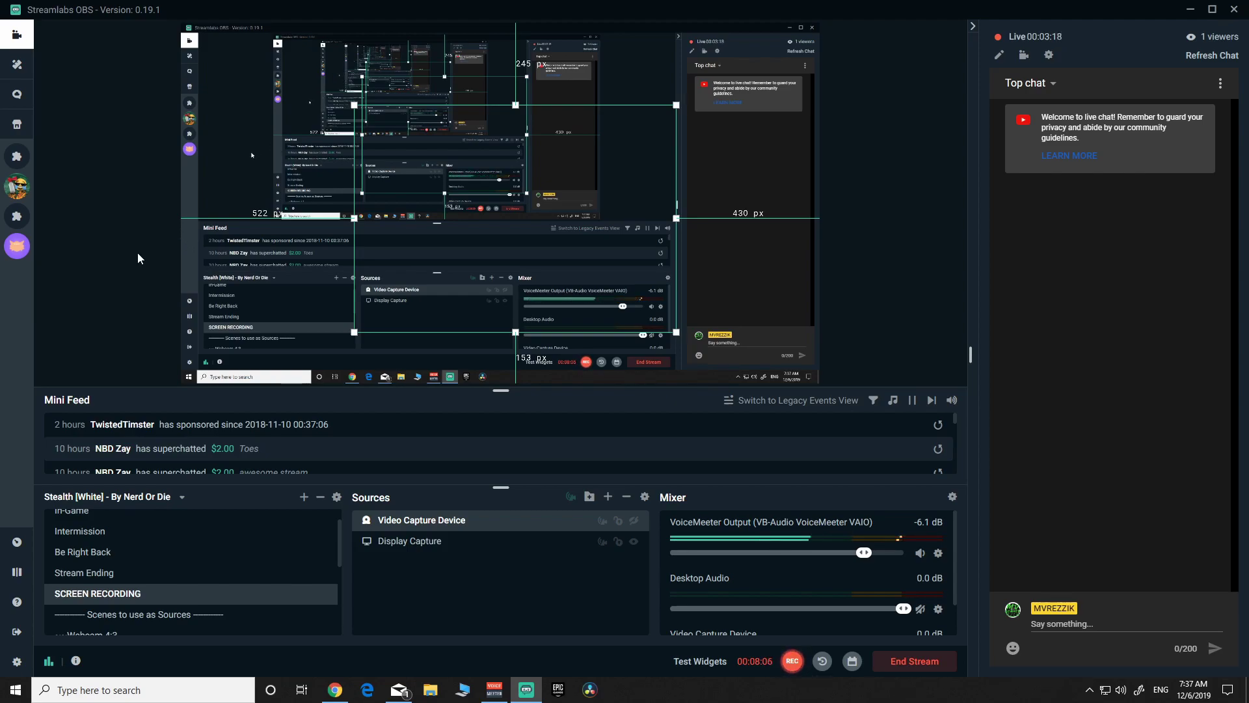
key(alt+Tab)
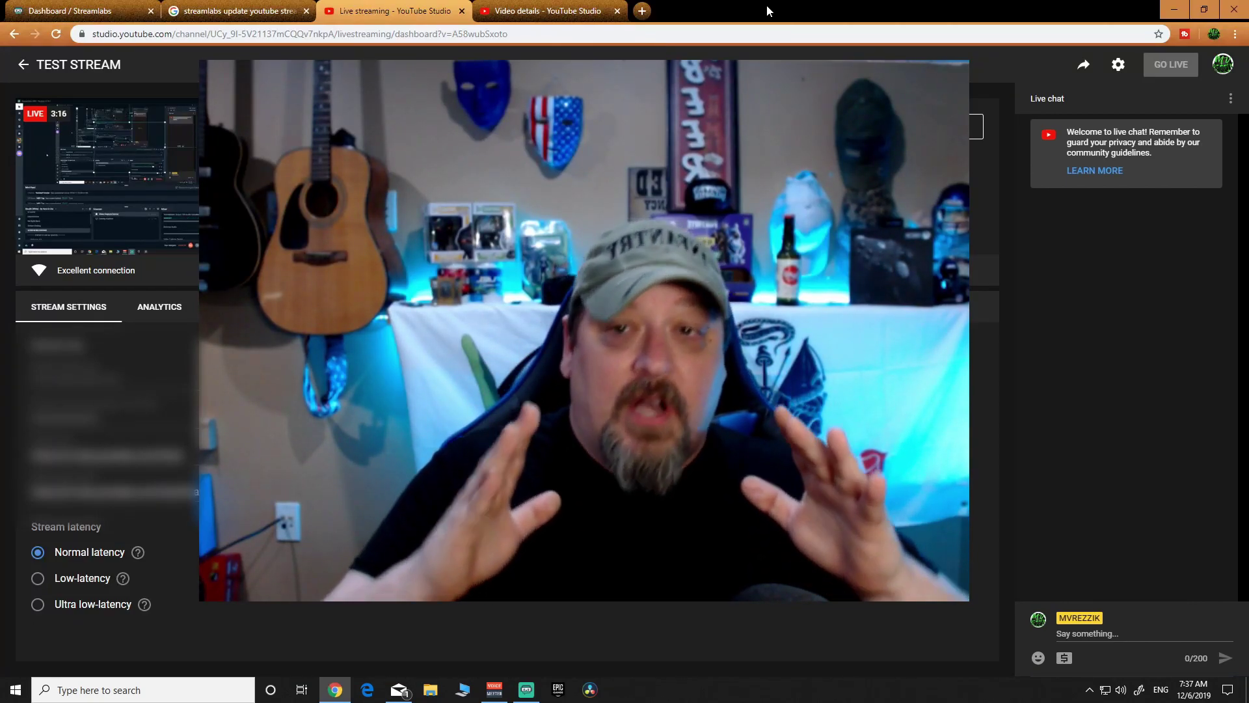